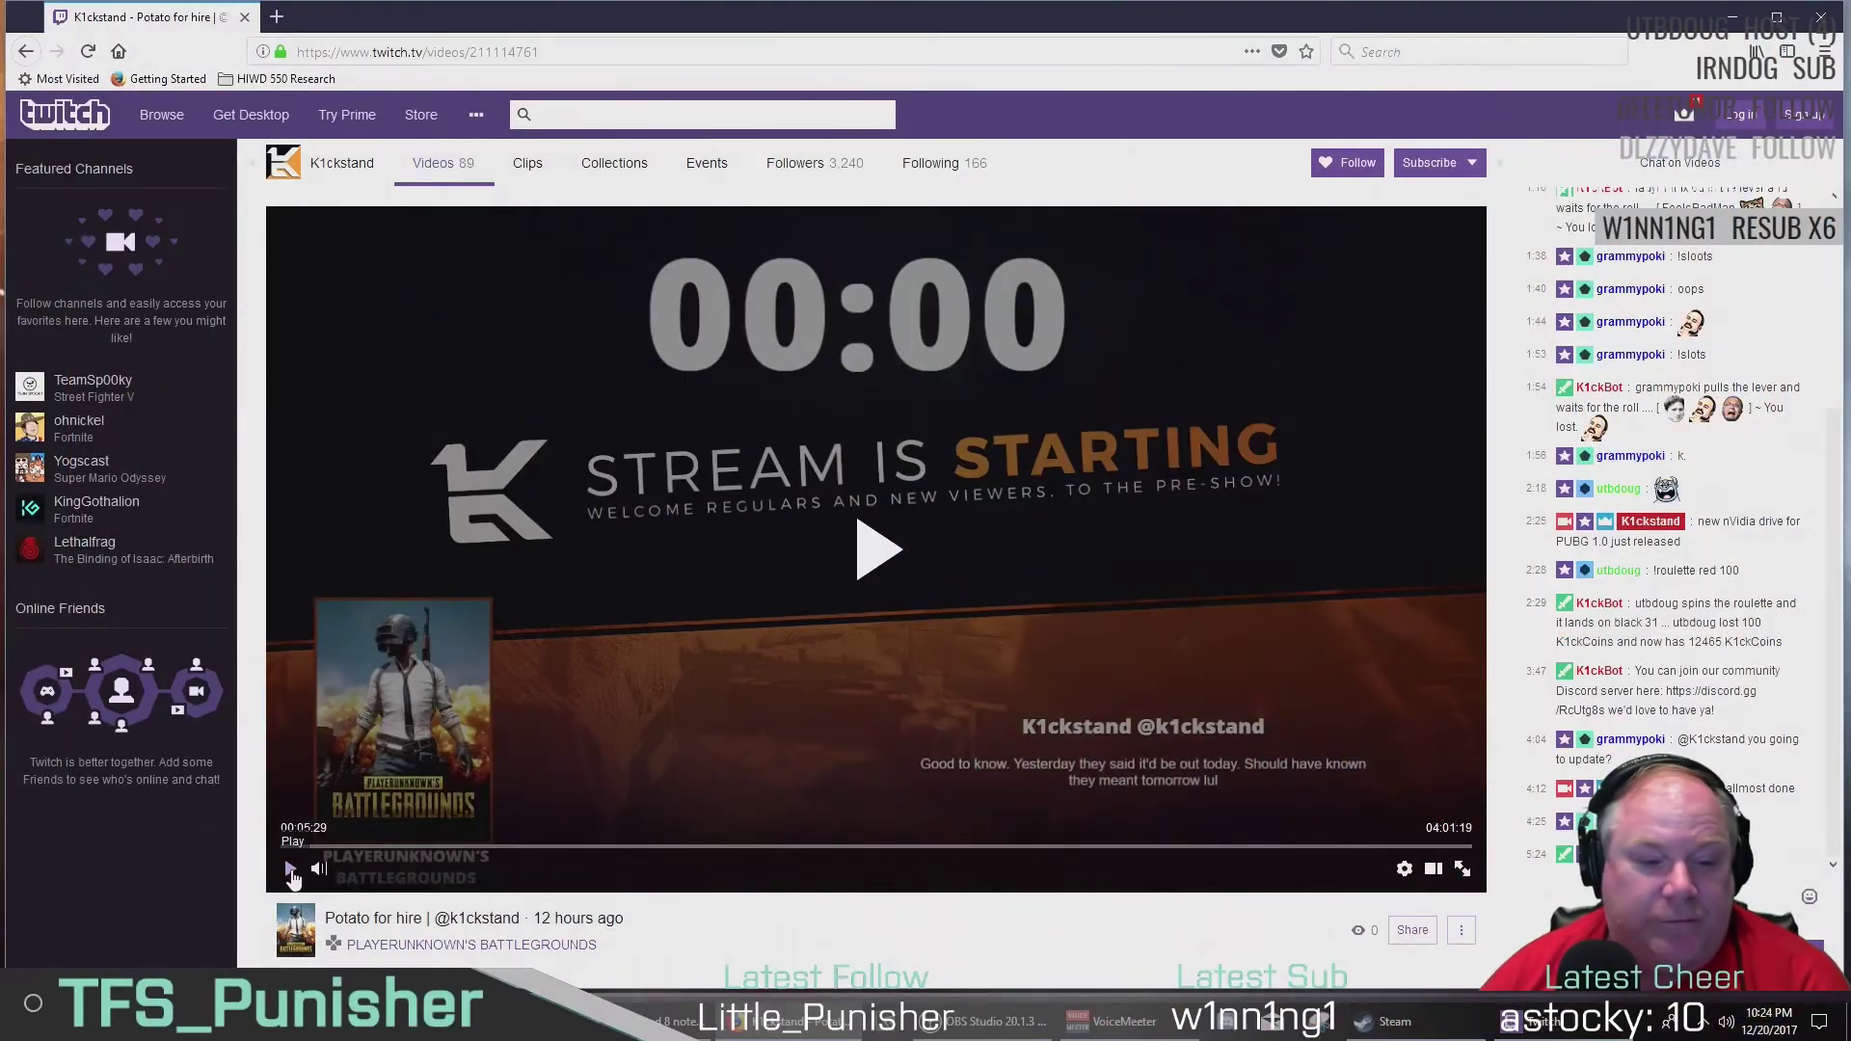
Play the 'Potato for hire' past broadcast and pause it on the intermission screen at 00:05:31
left_click(290, 869)
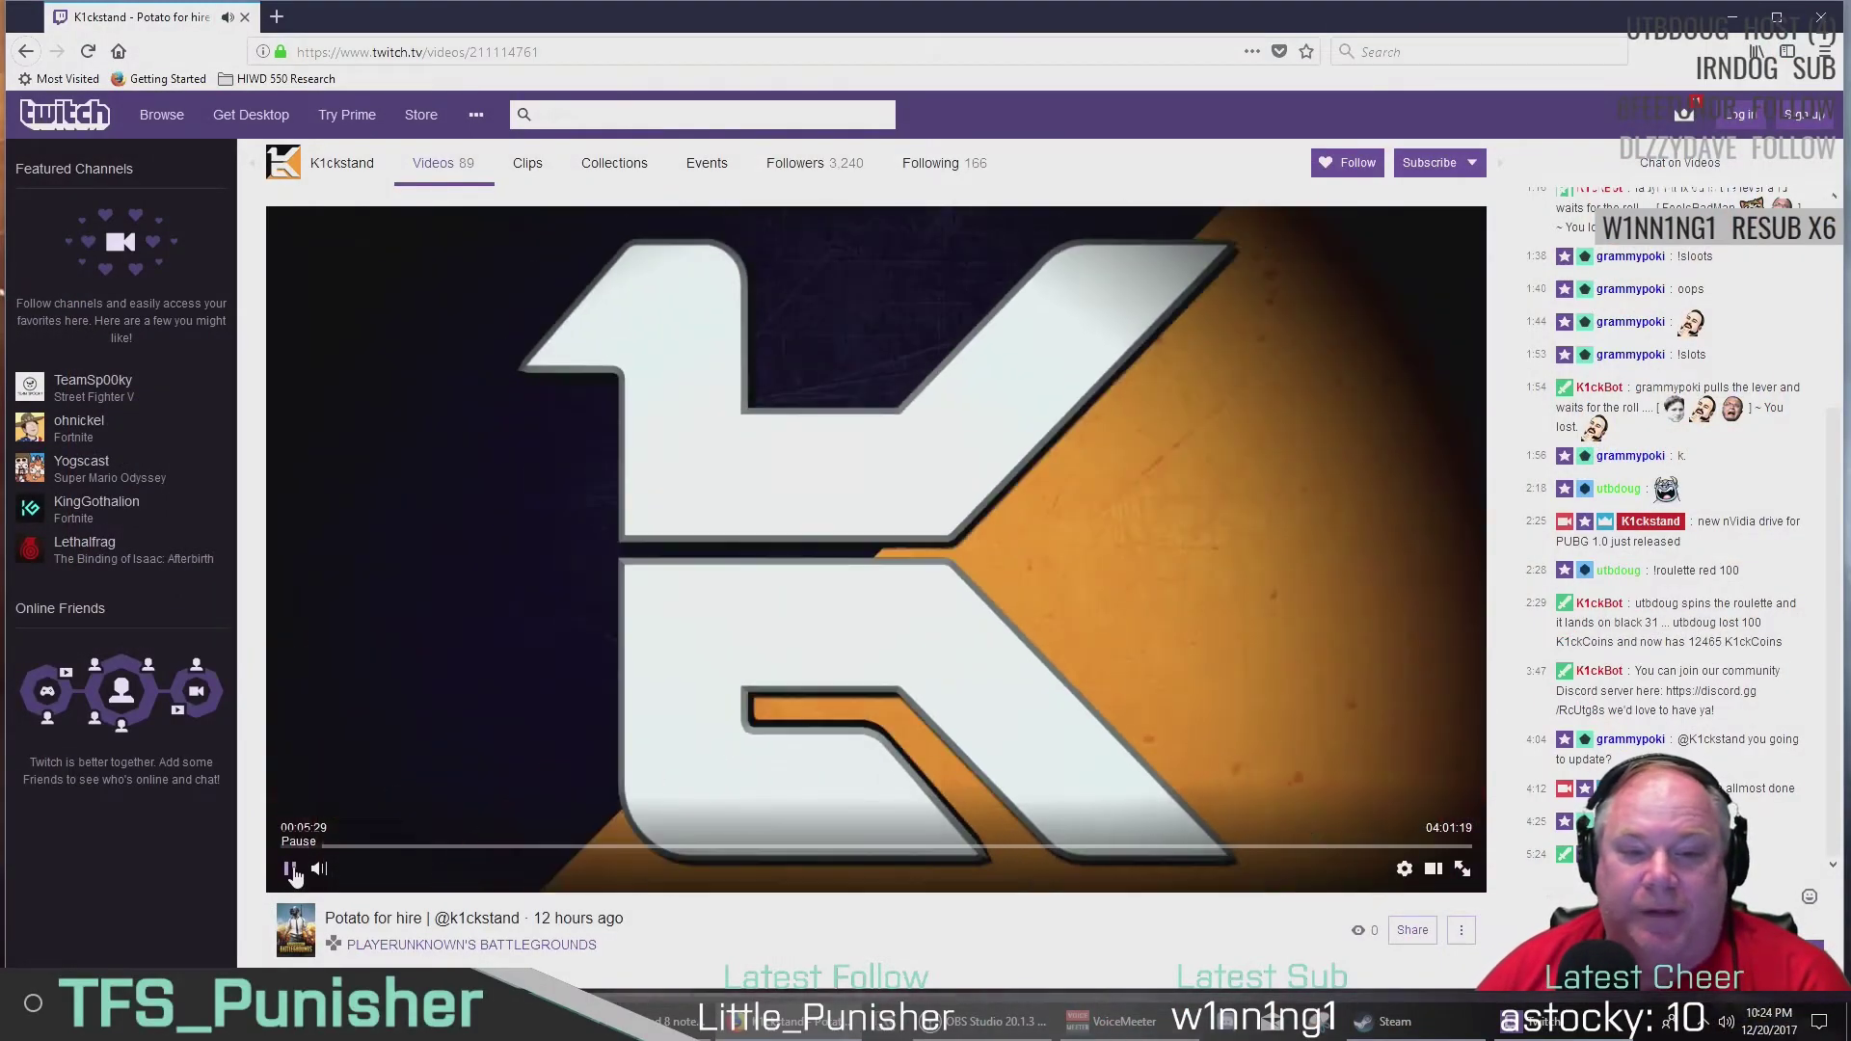
left_click(292, 871)
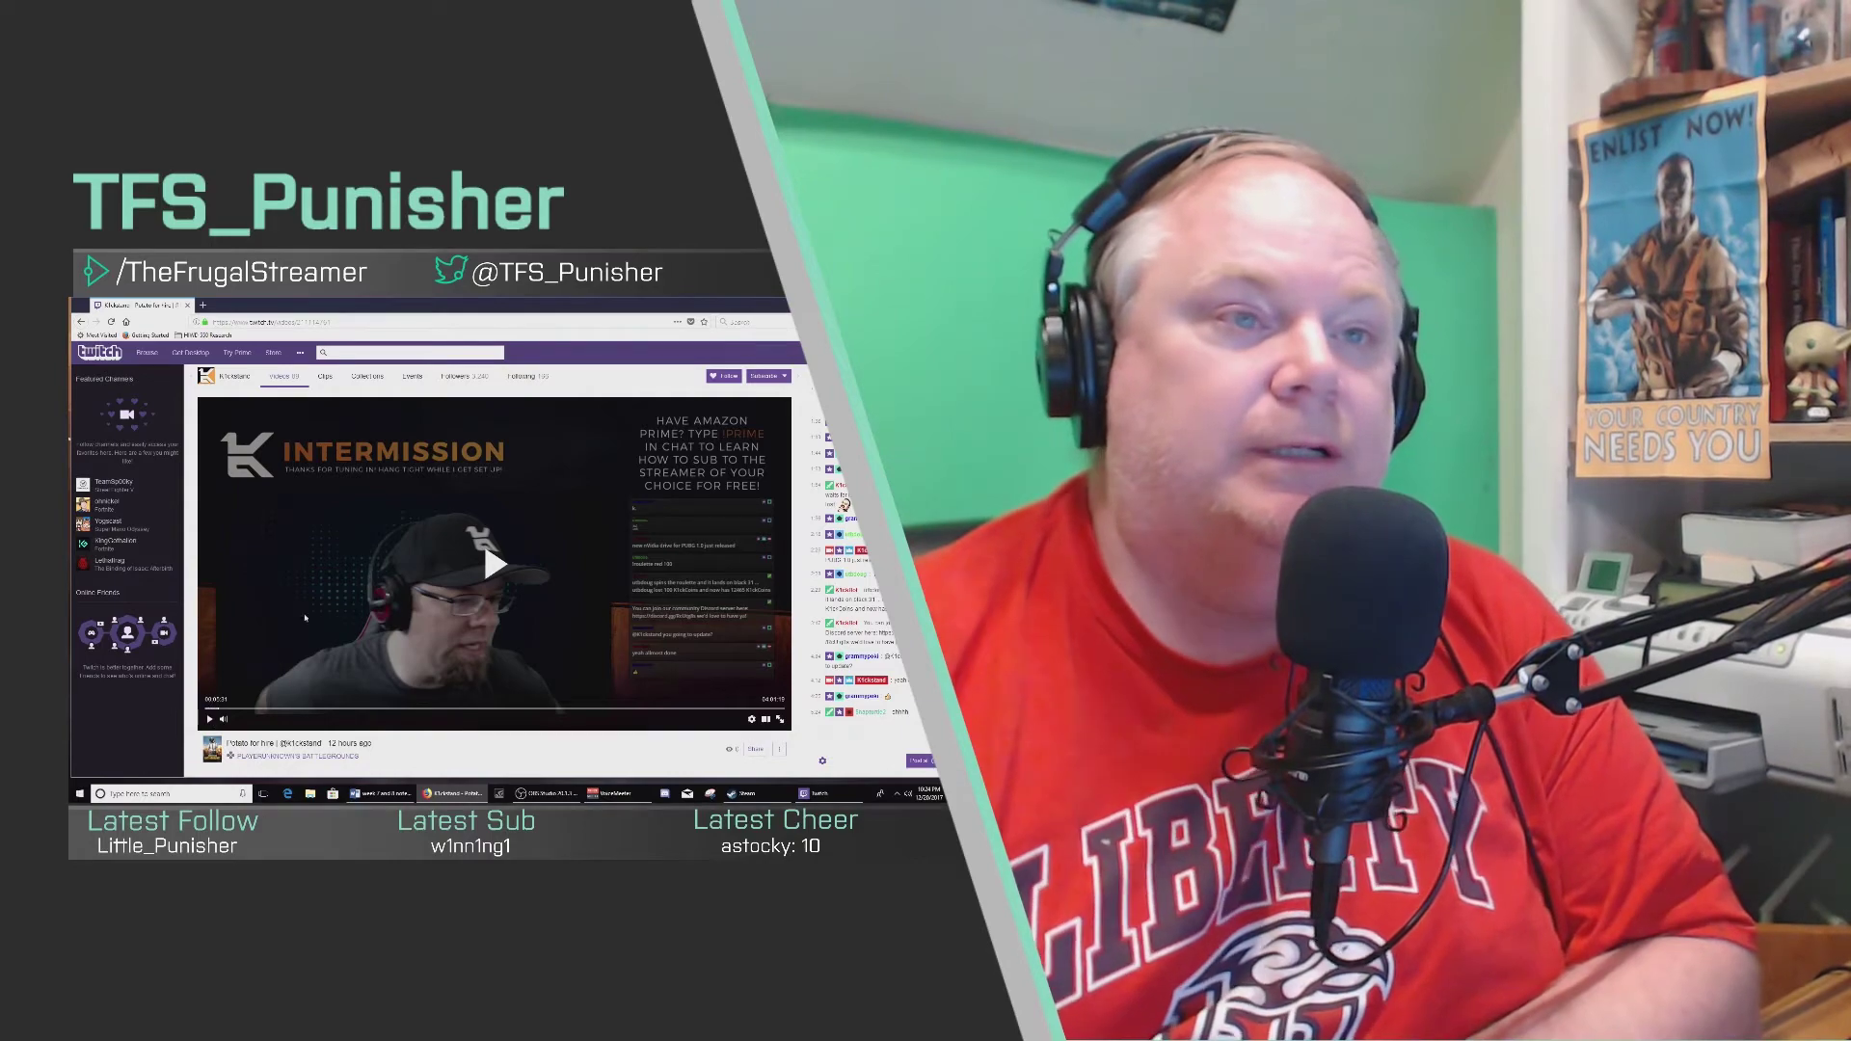
Bring OBS Studio forward and add a Stinger transition from the Scene Transitions + list
left_click(482, 538)
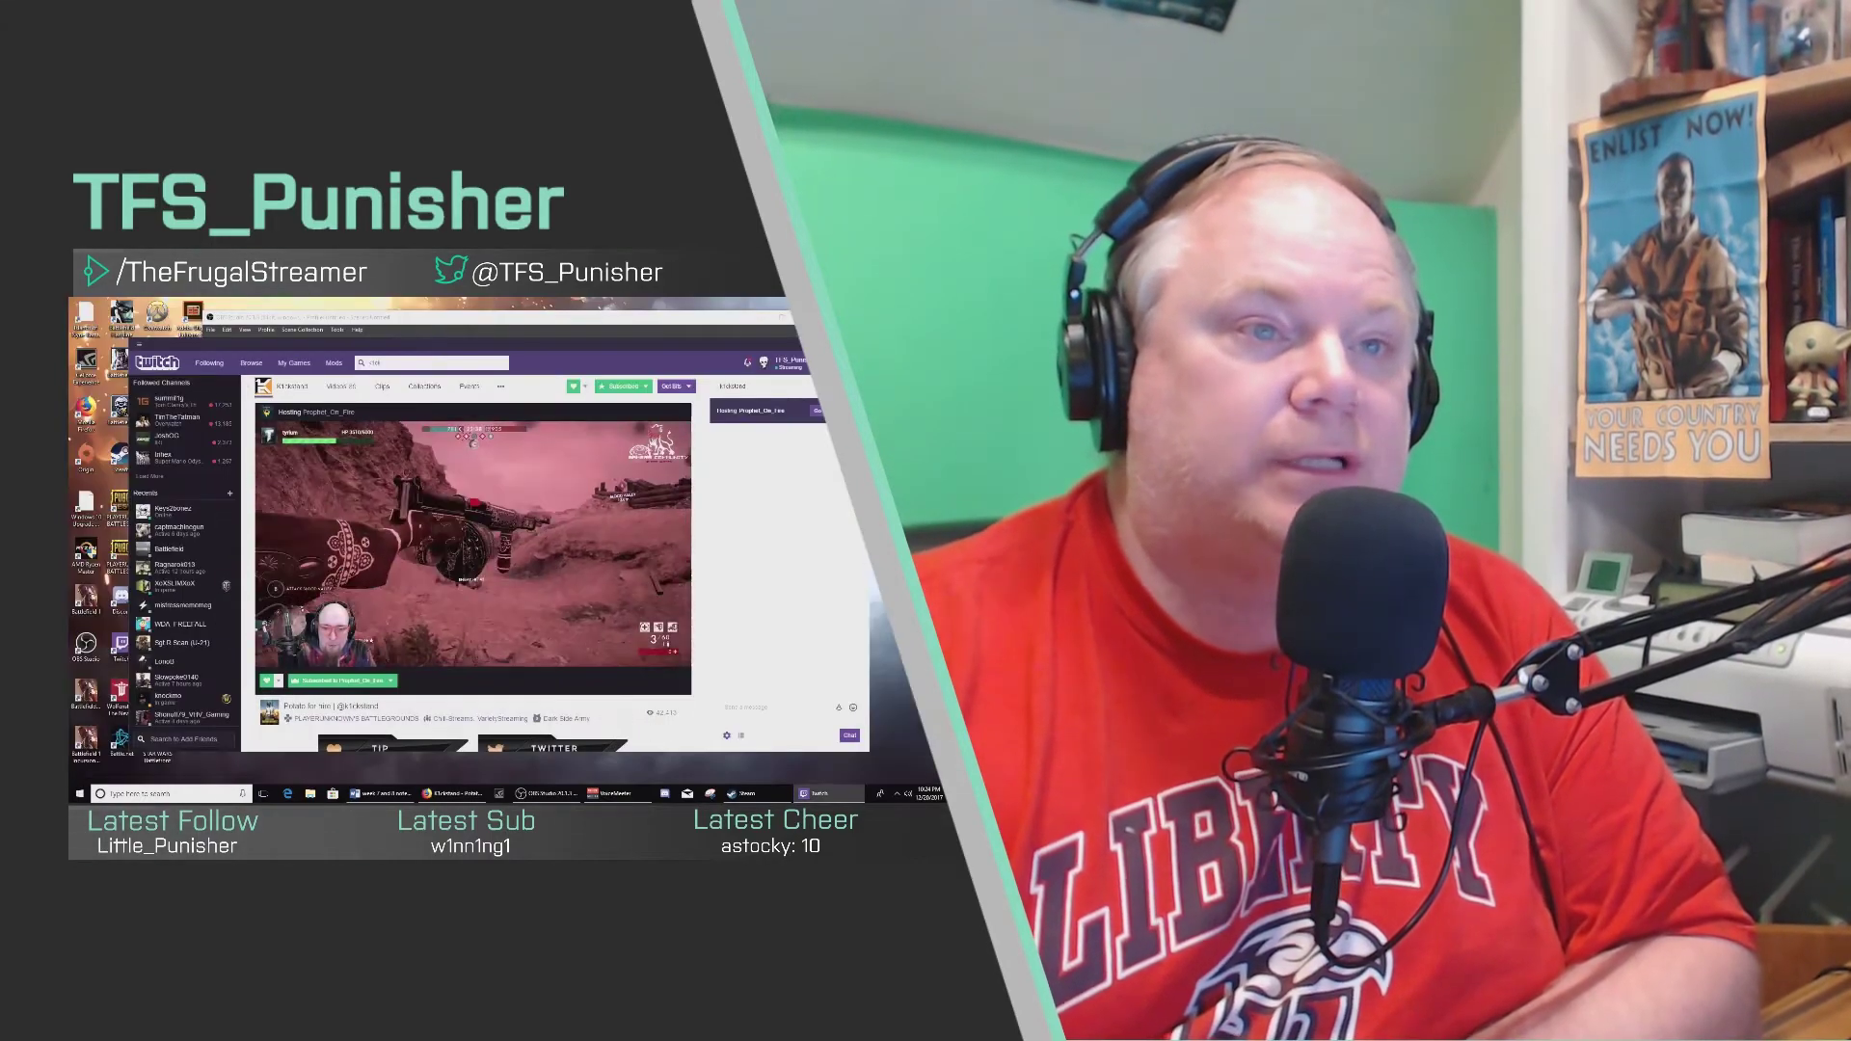
key("alt+Tab")
left_click_drag(668, 322, 658, 321)
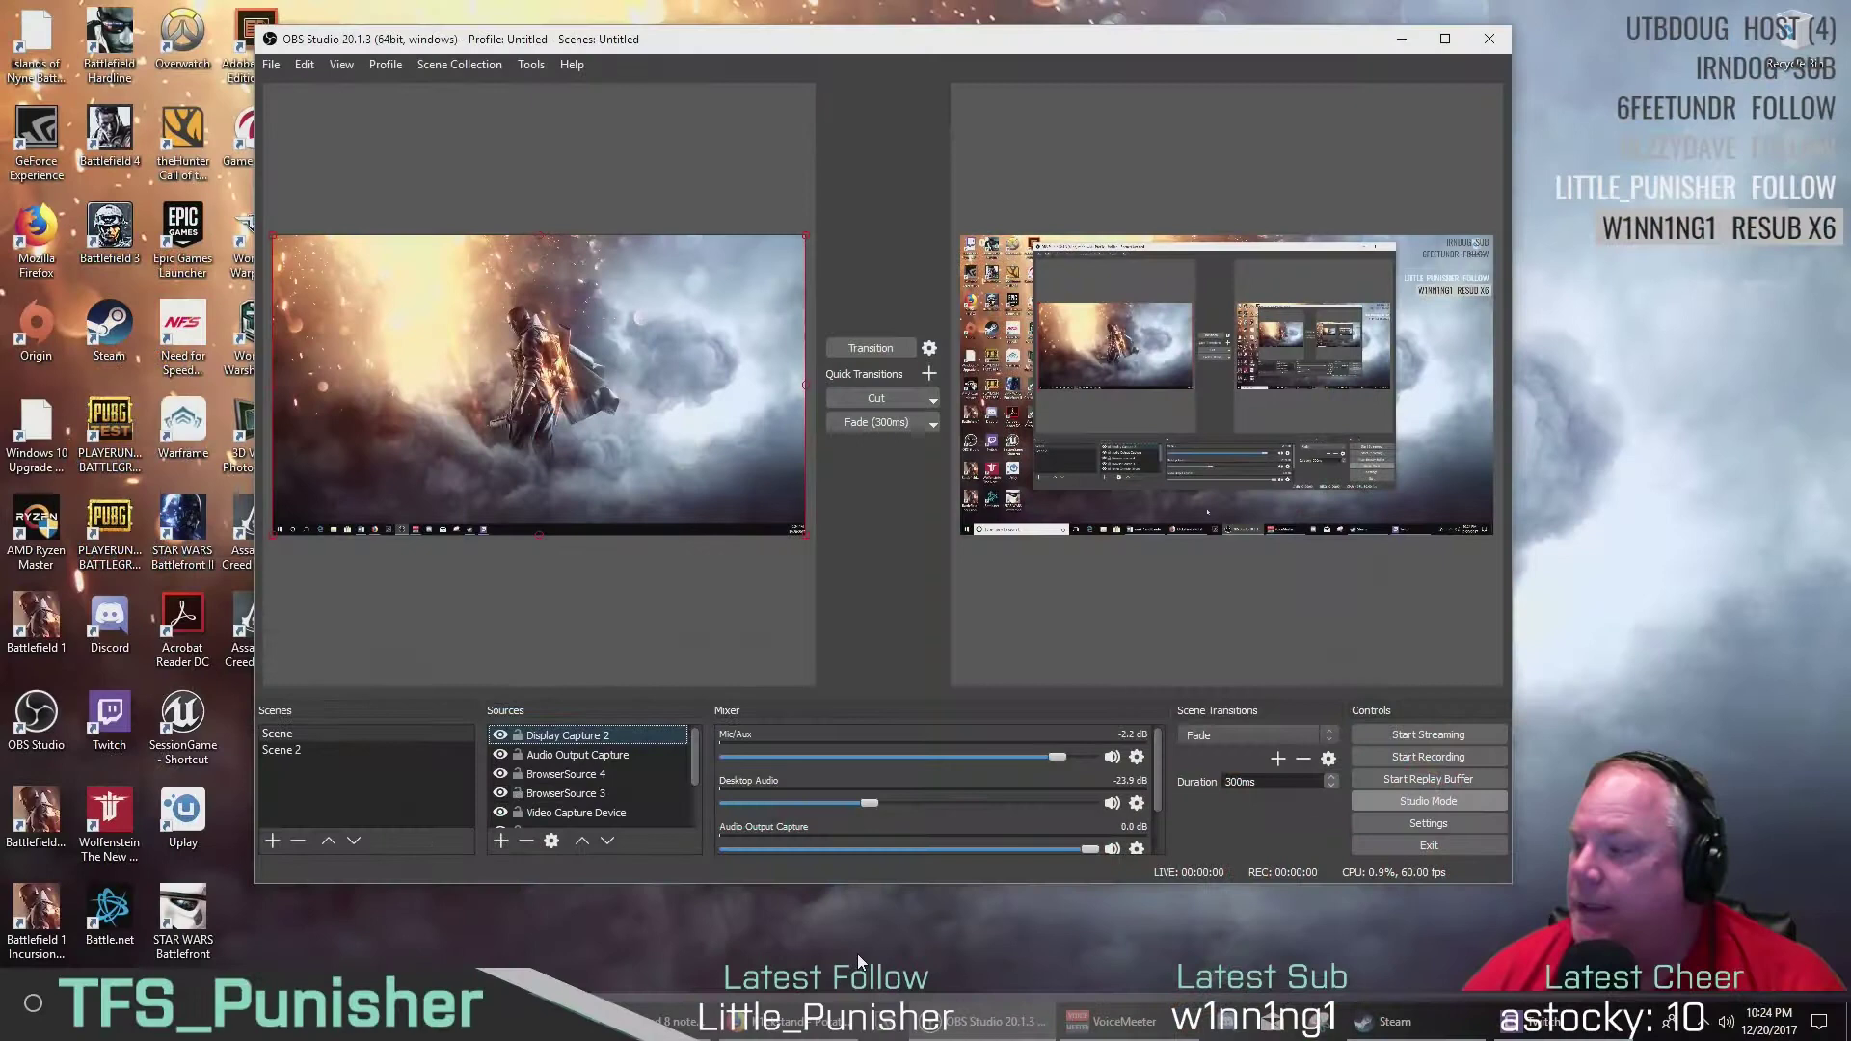
left_click(1279, 760)
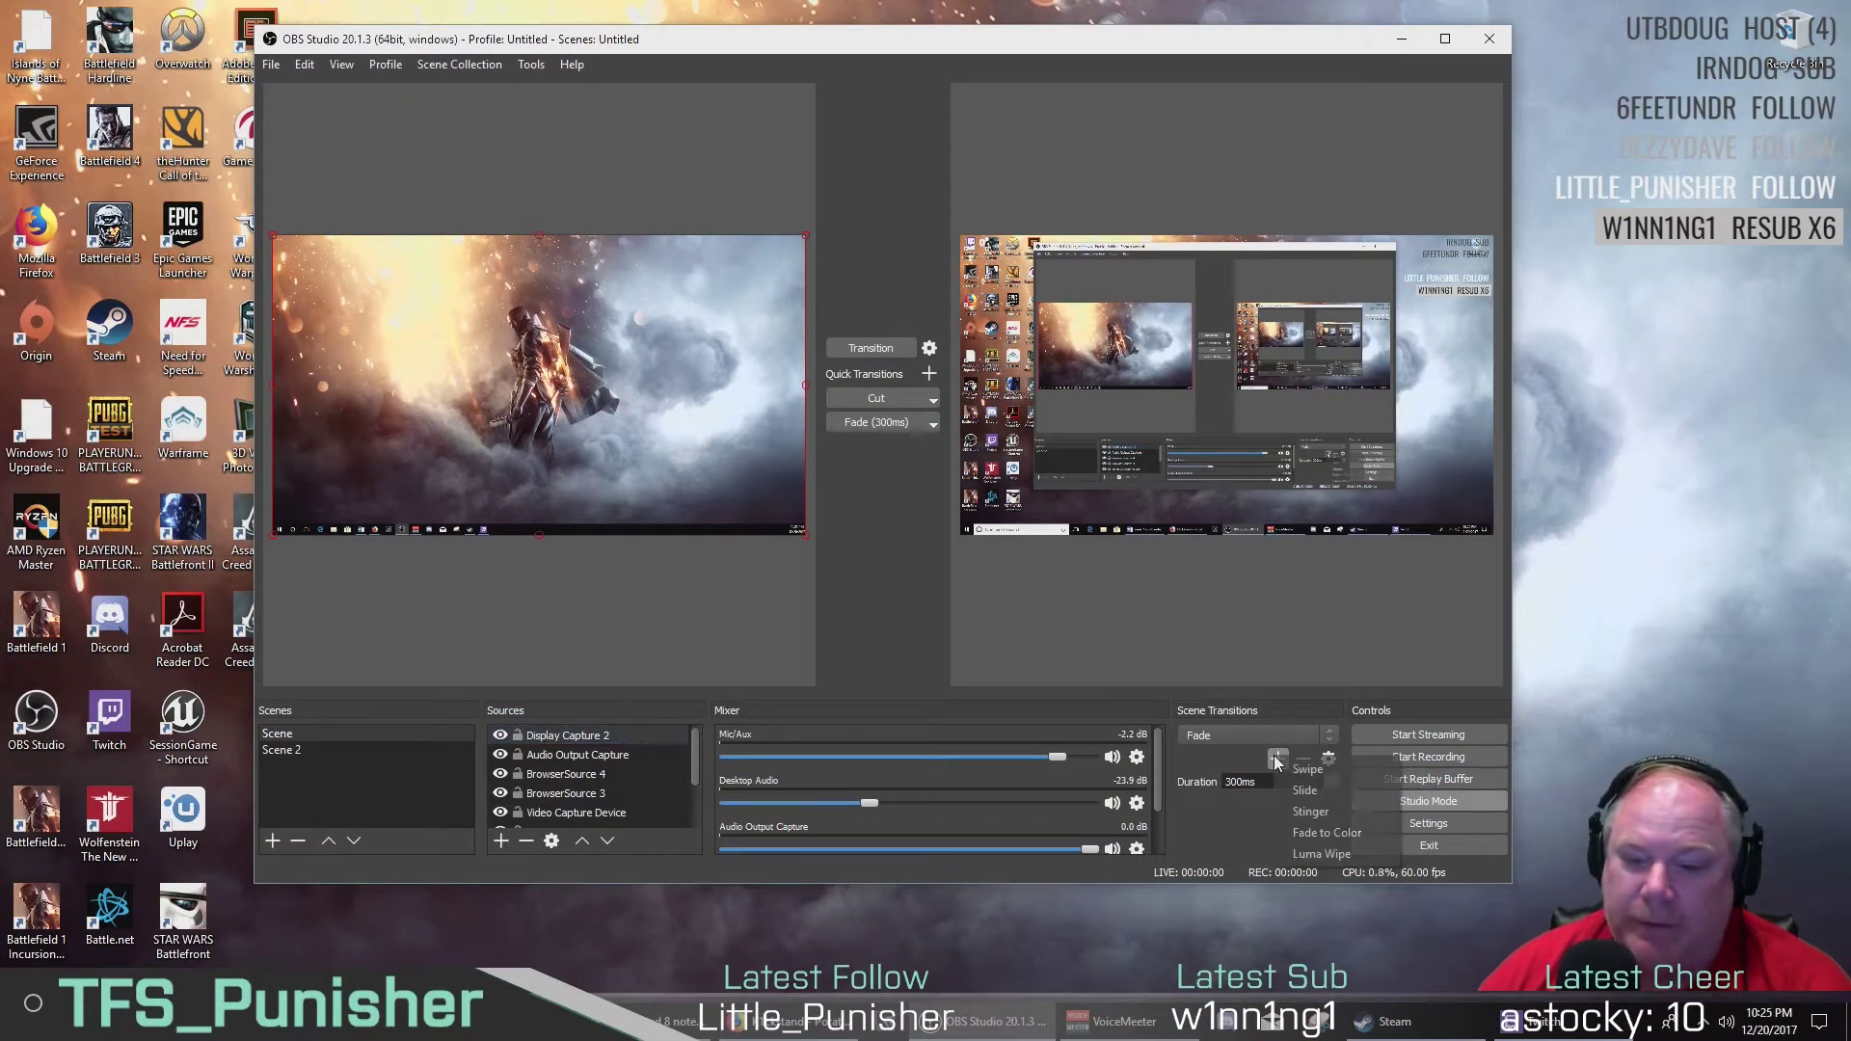
left_click(1315, 816)
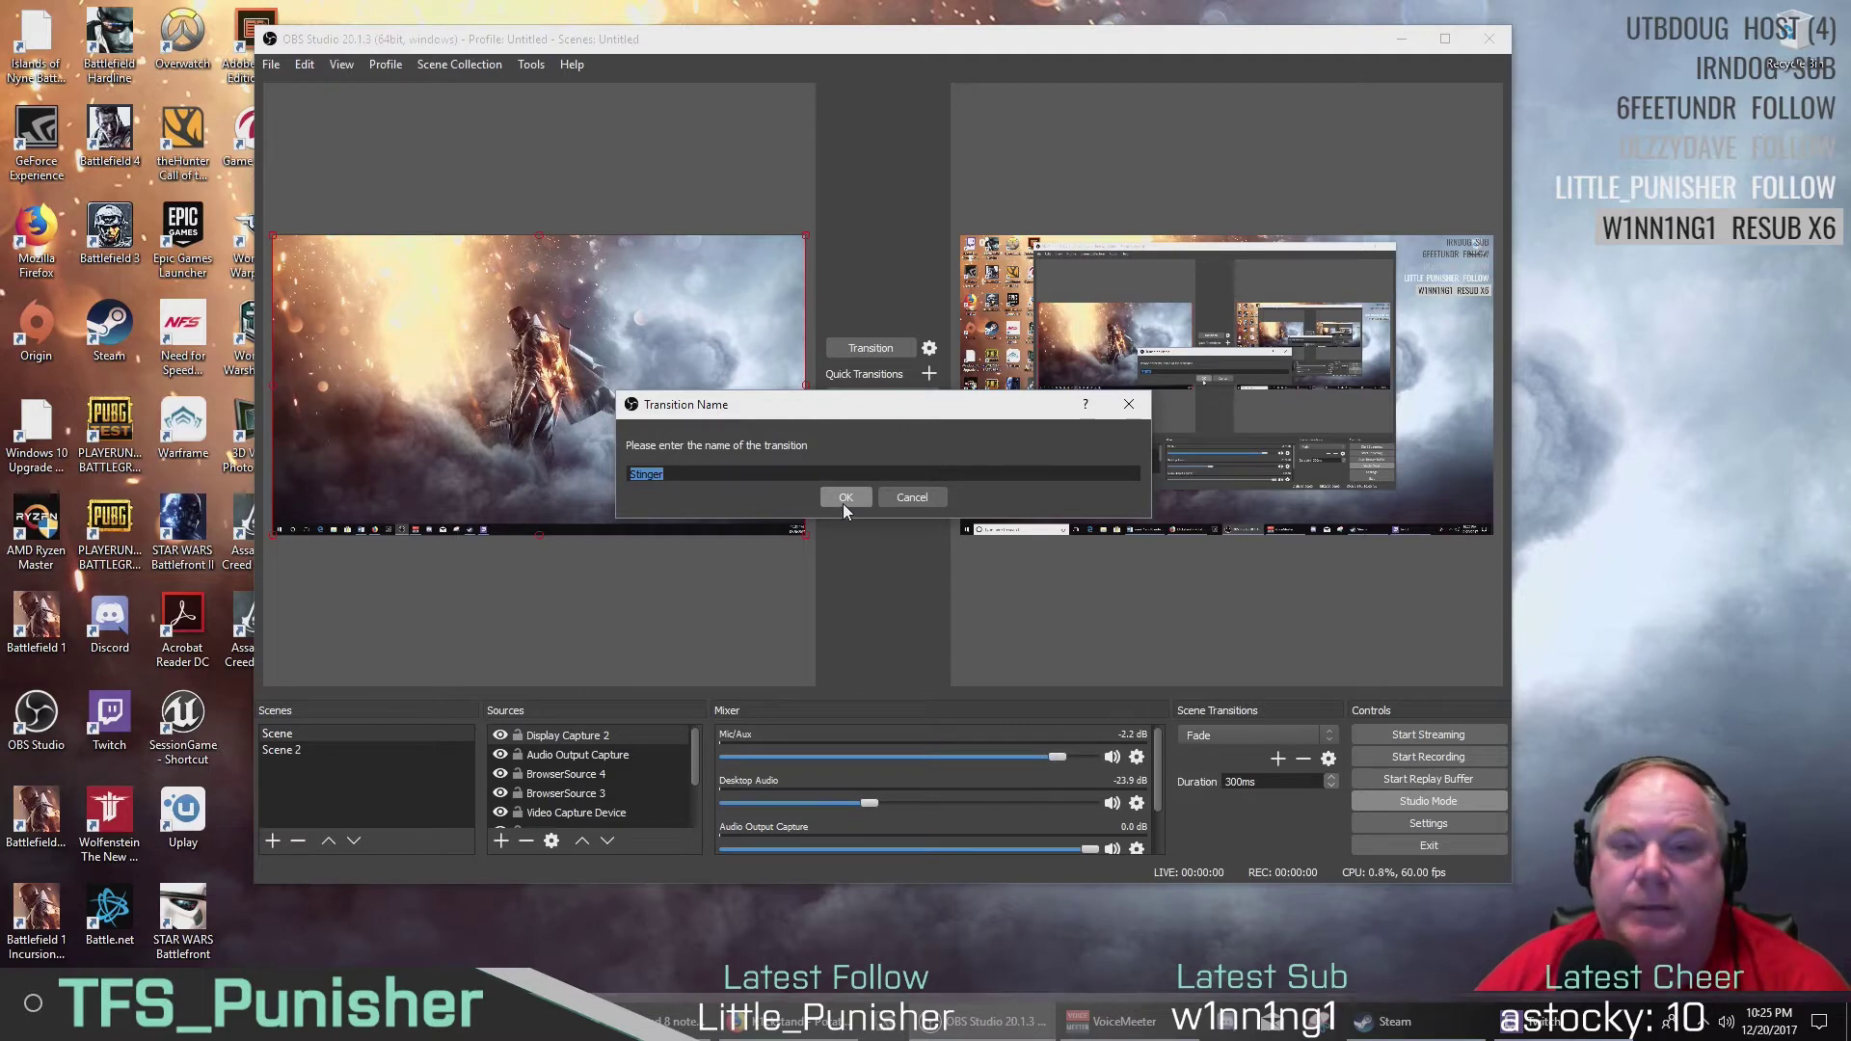
Keep the name 'Stinger' and load SlidingBarsTransition.mov from Captures as its video file
left_click(844, 501)
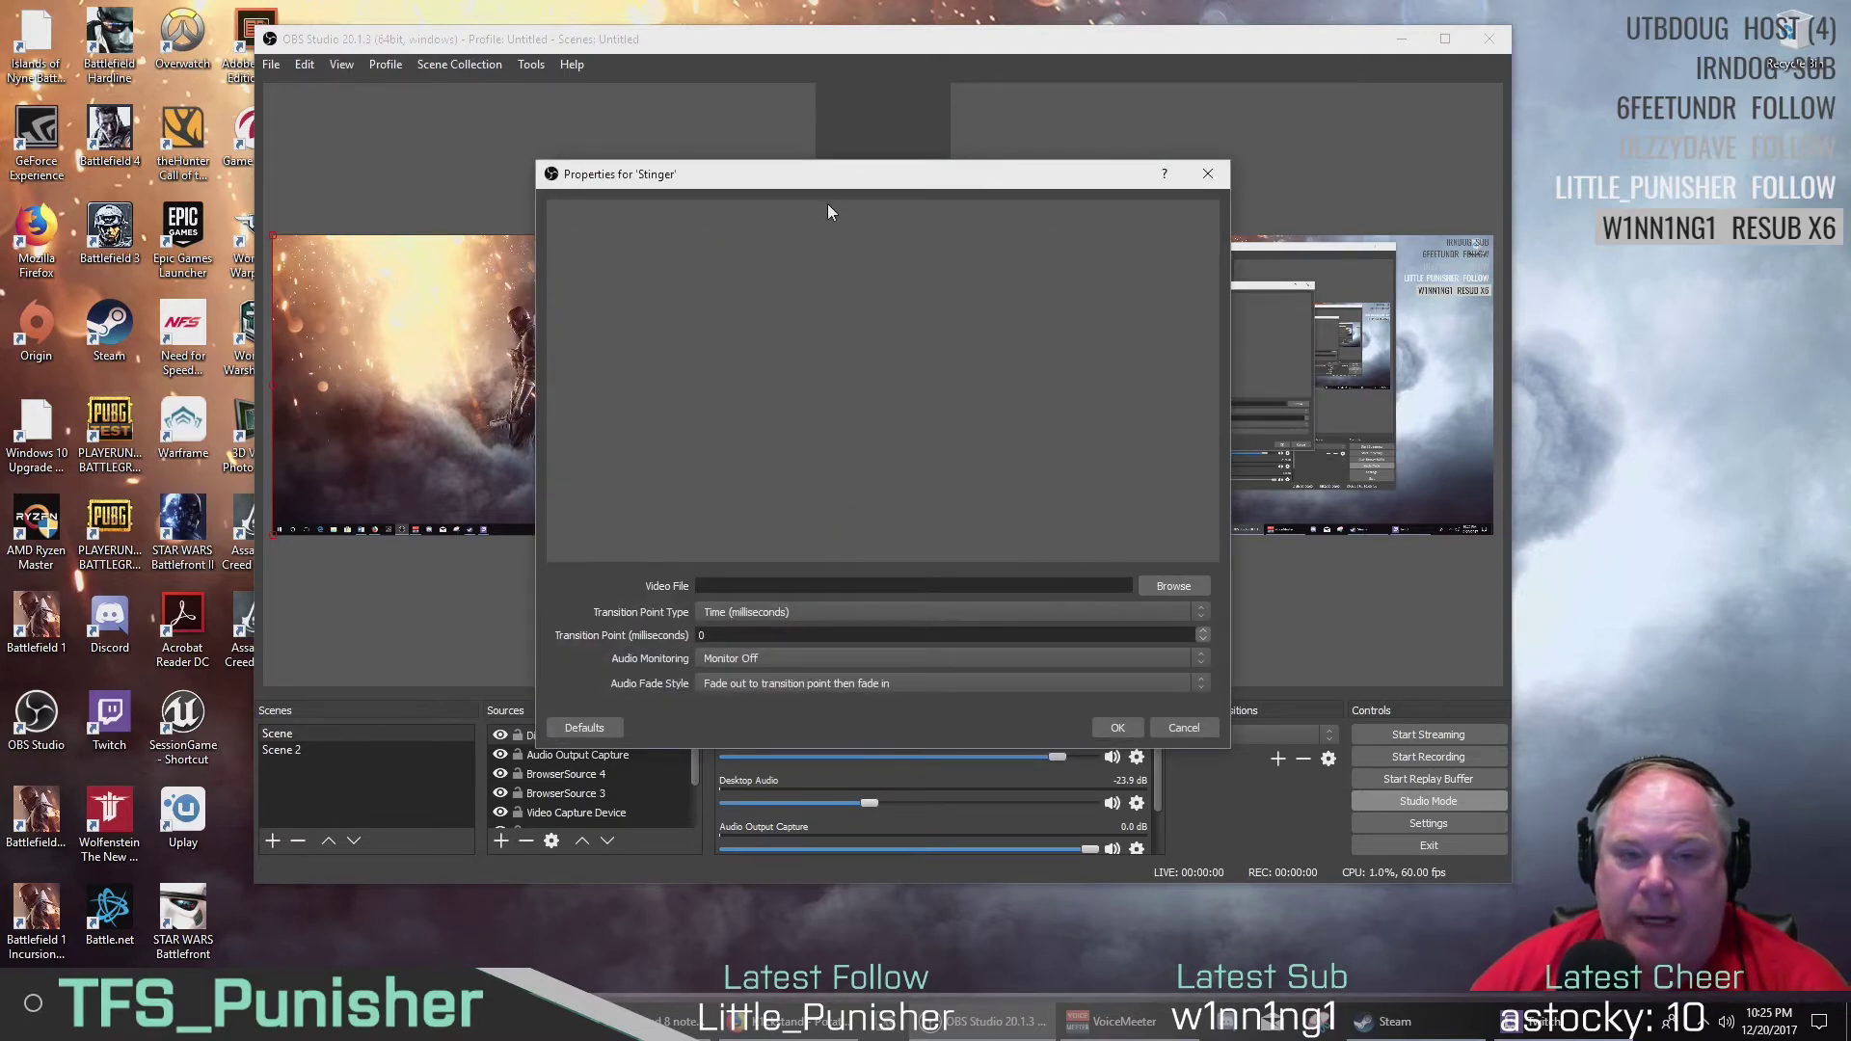
left_click_drag(827, 175, 758, 155)
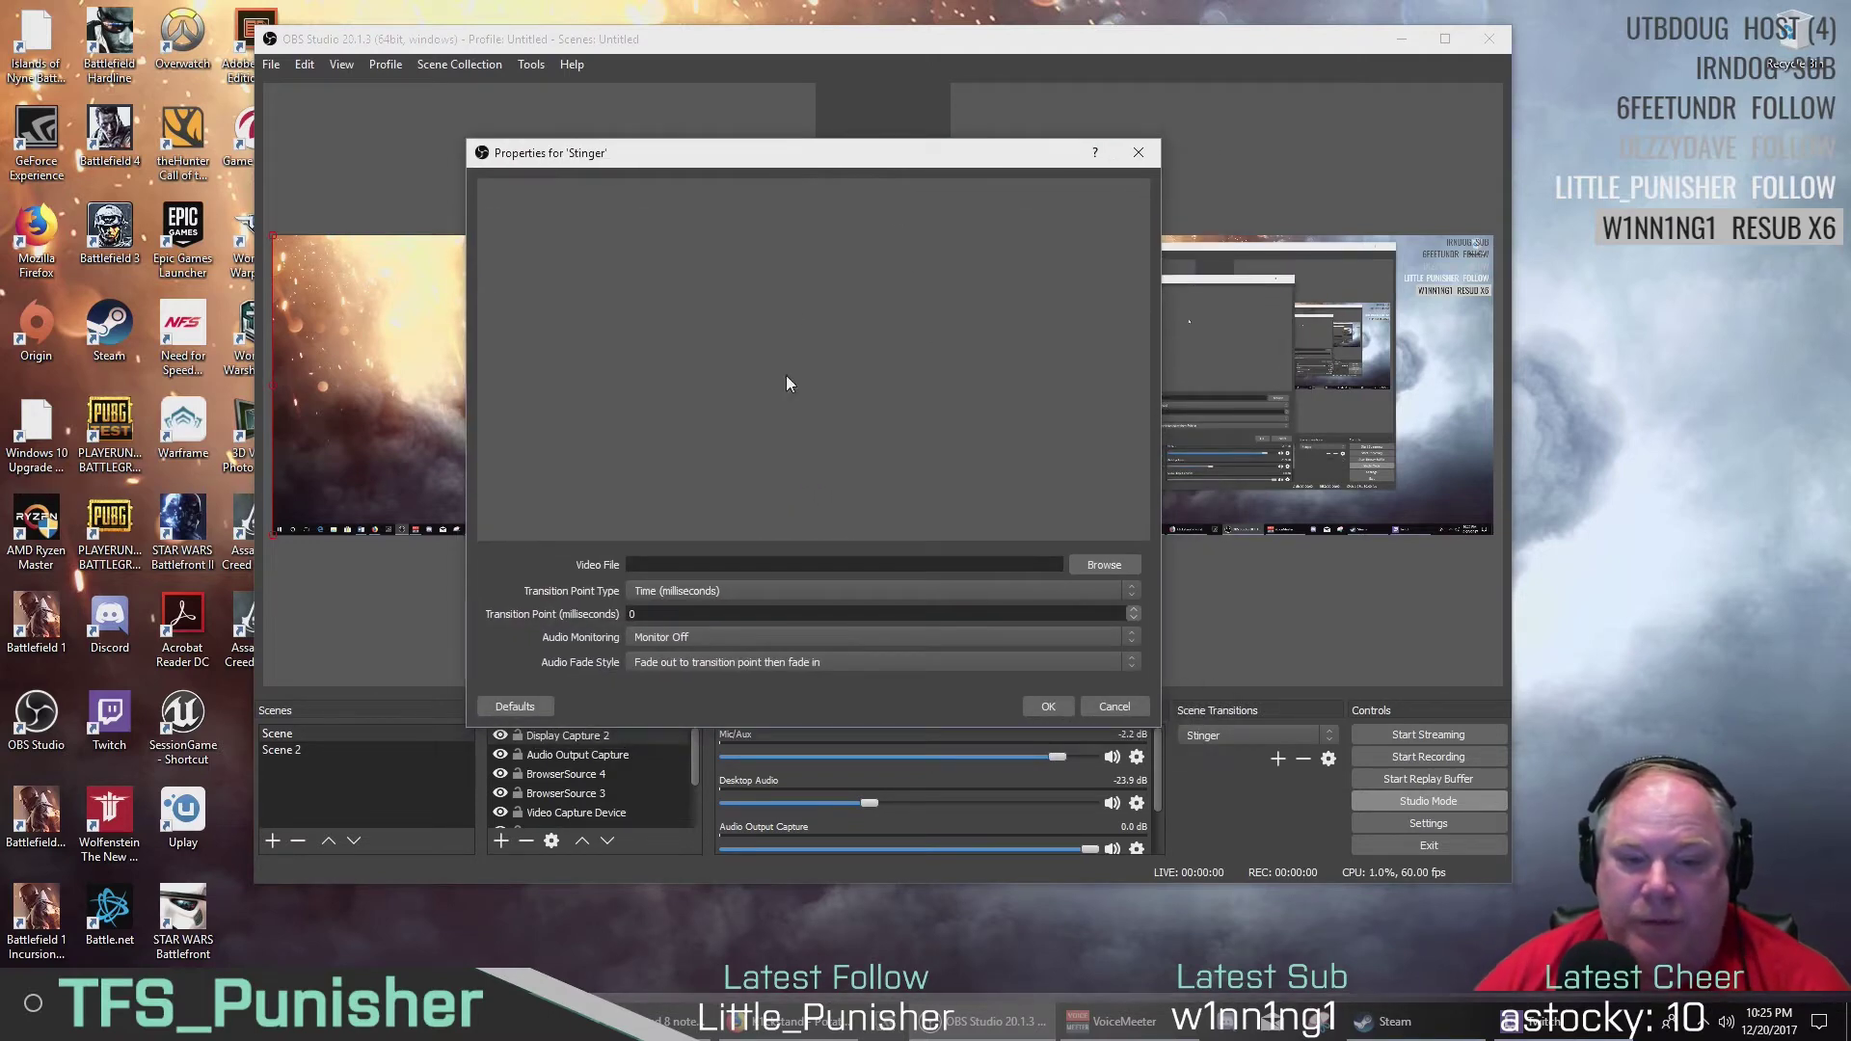
left_click(1117, 569)
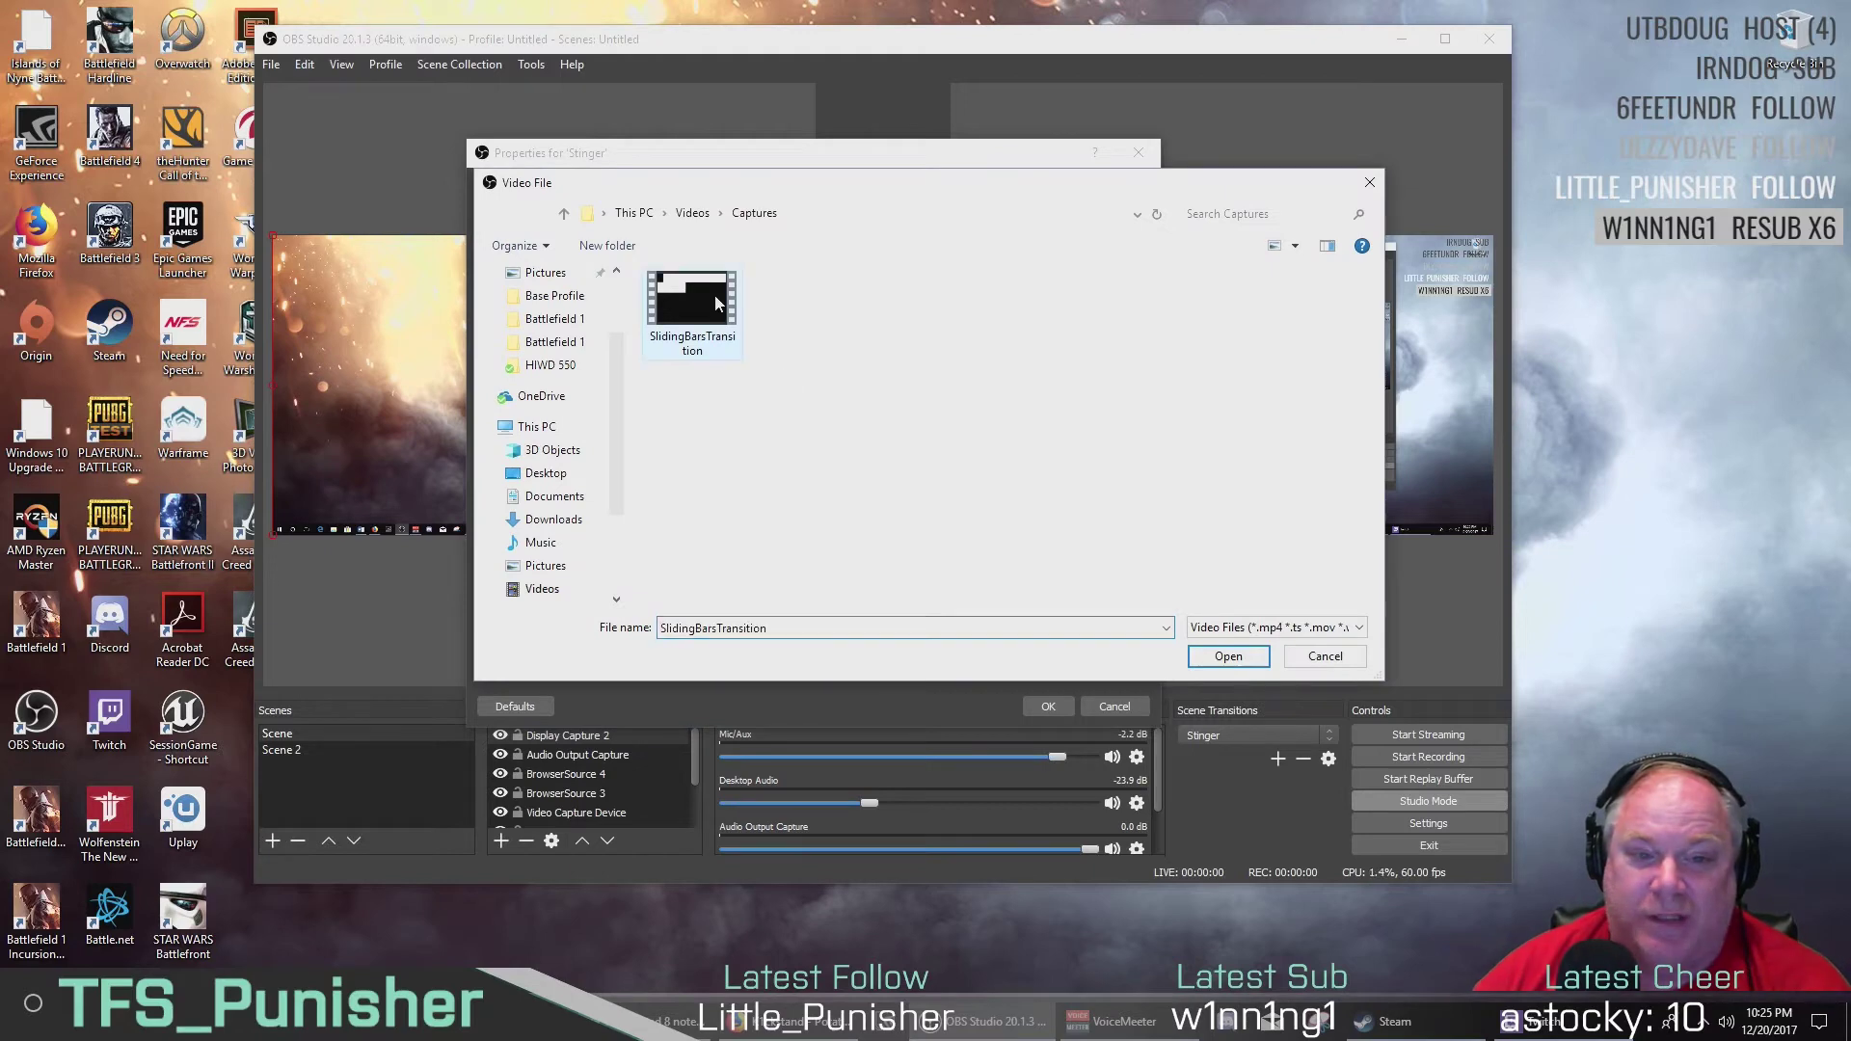
left_click(1226, 658)
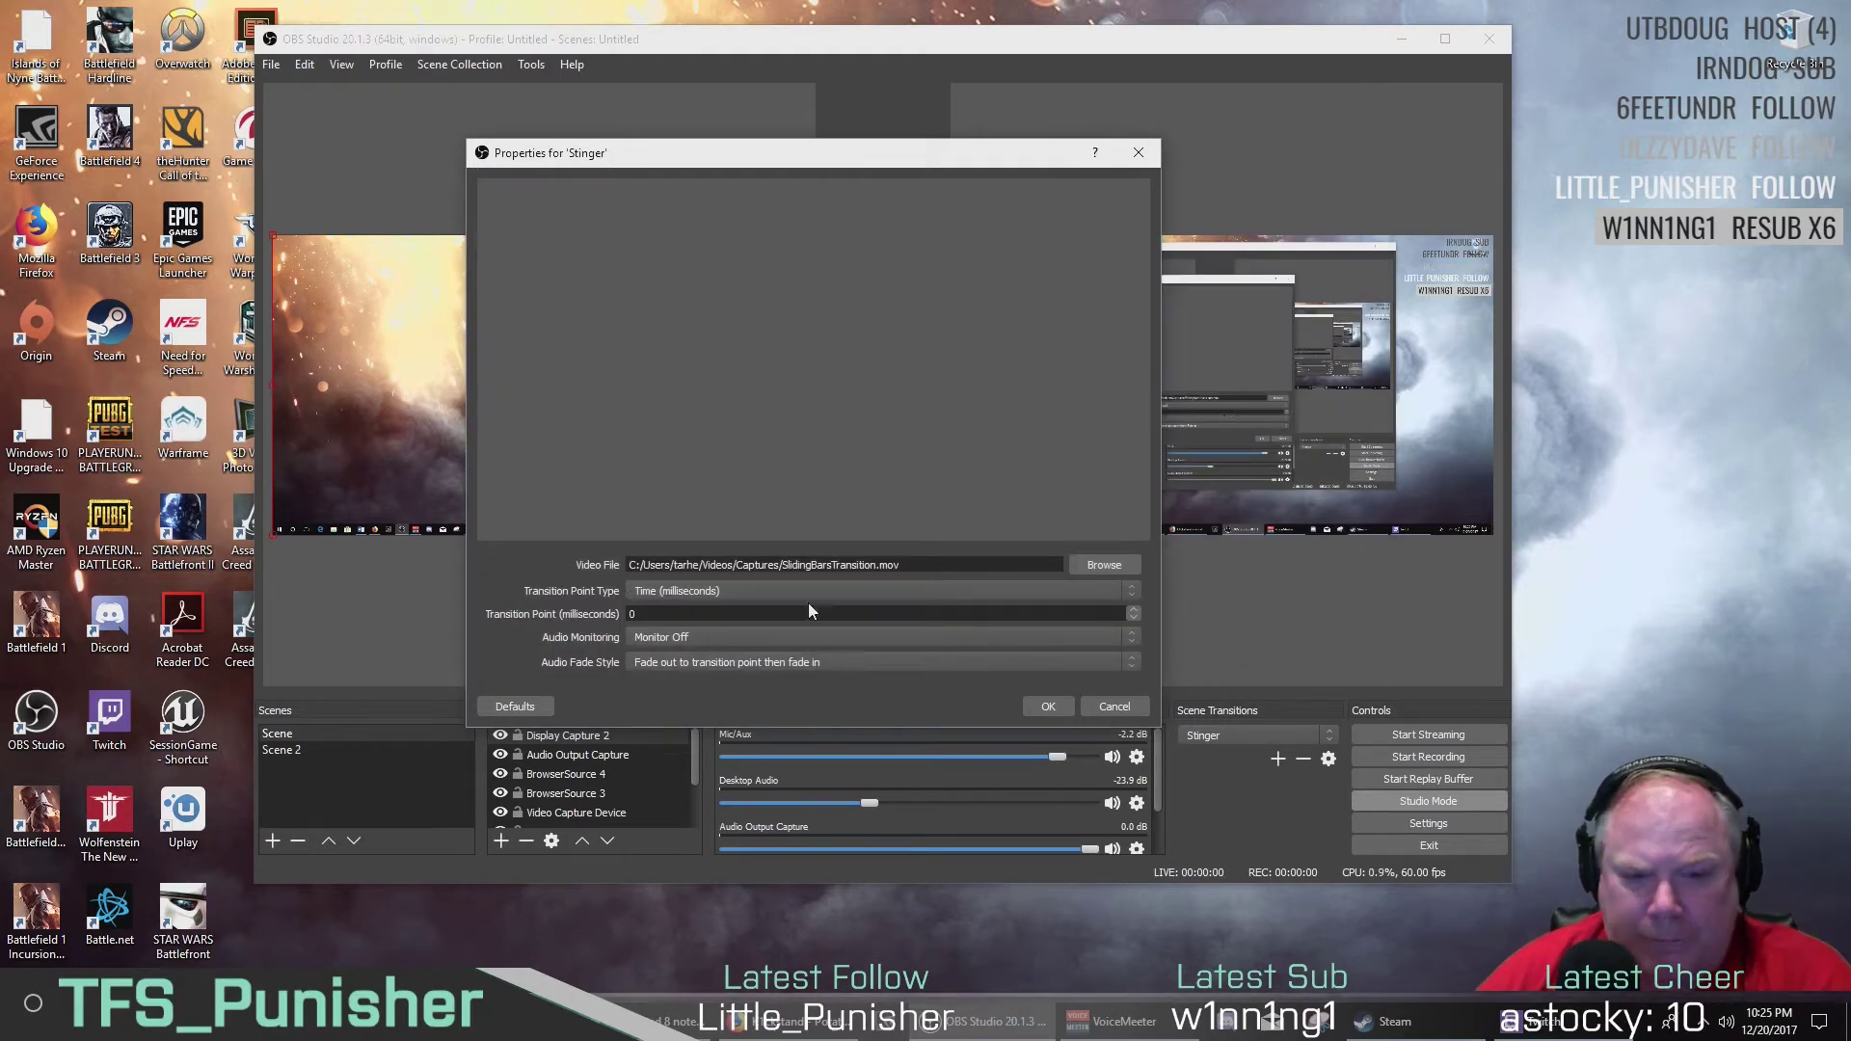
Keep the transition point in milliseconds and leave audio monitoring at Monitor Off
left_click(759, 592)
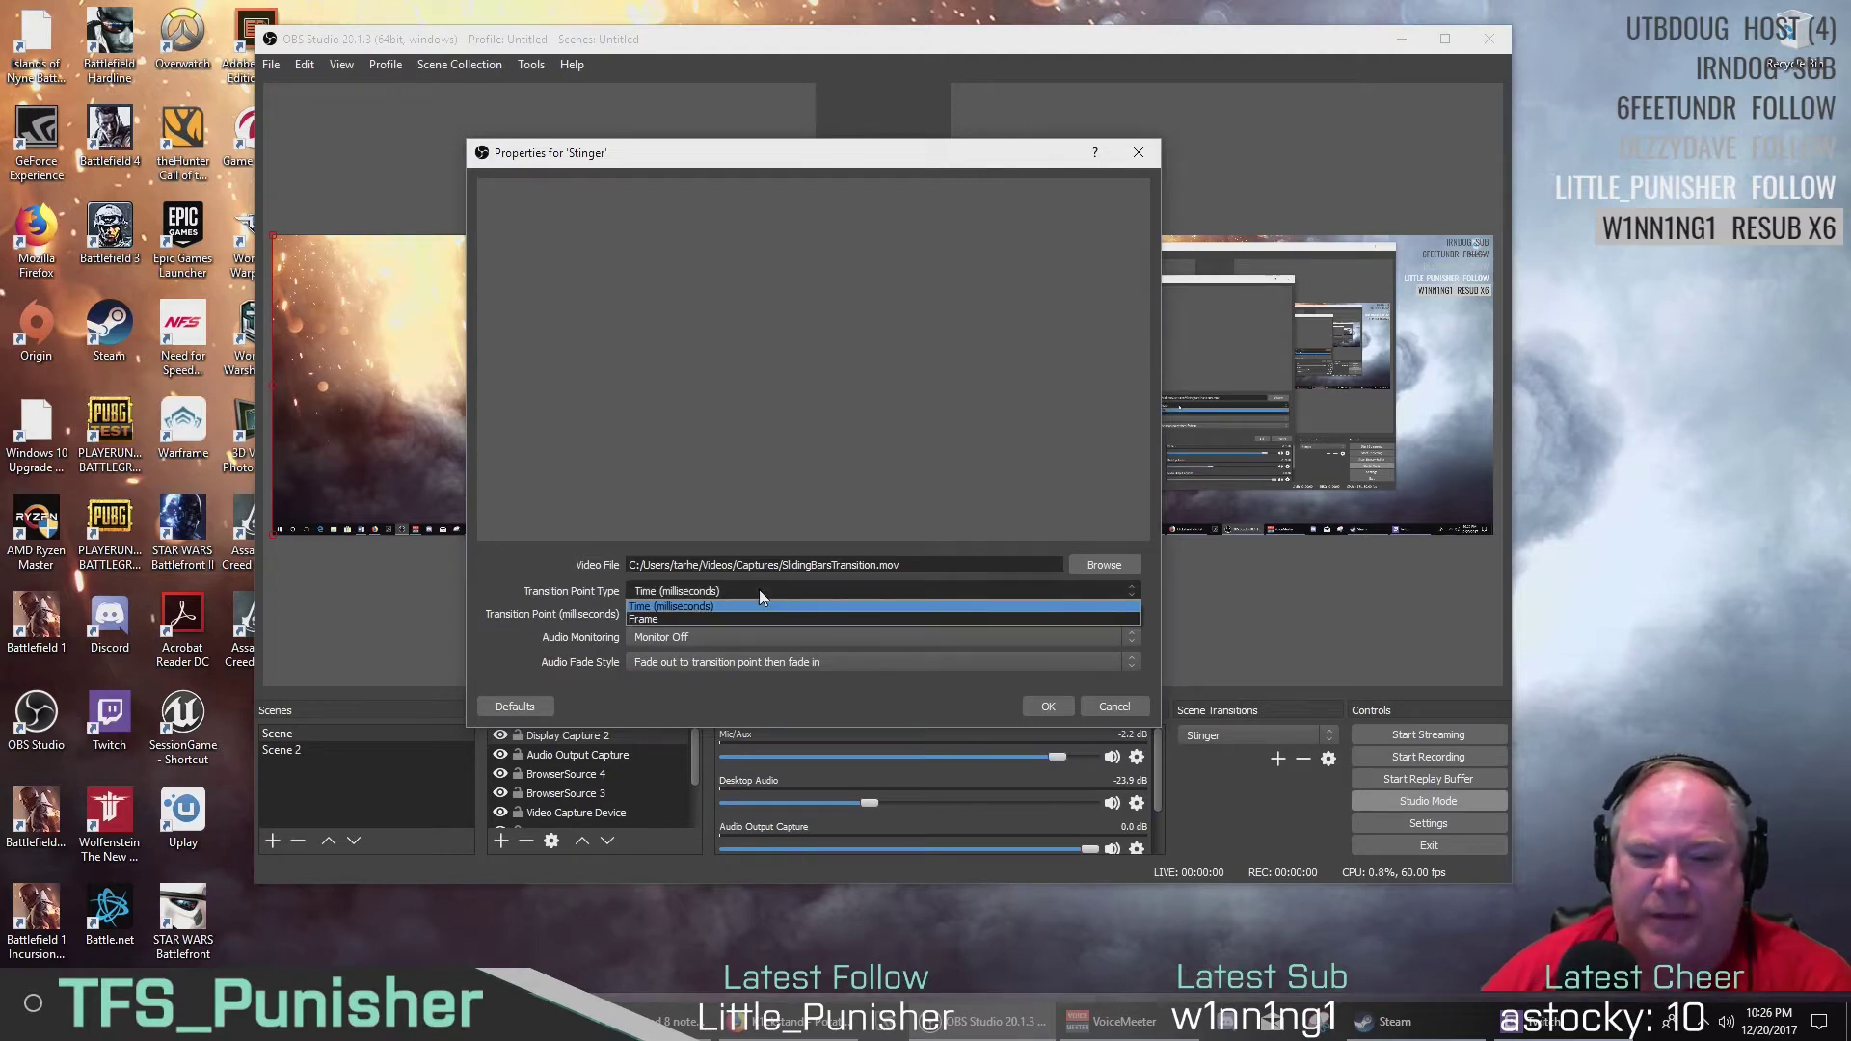
left_click(750, 605)
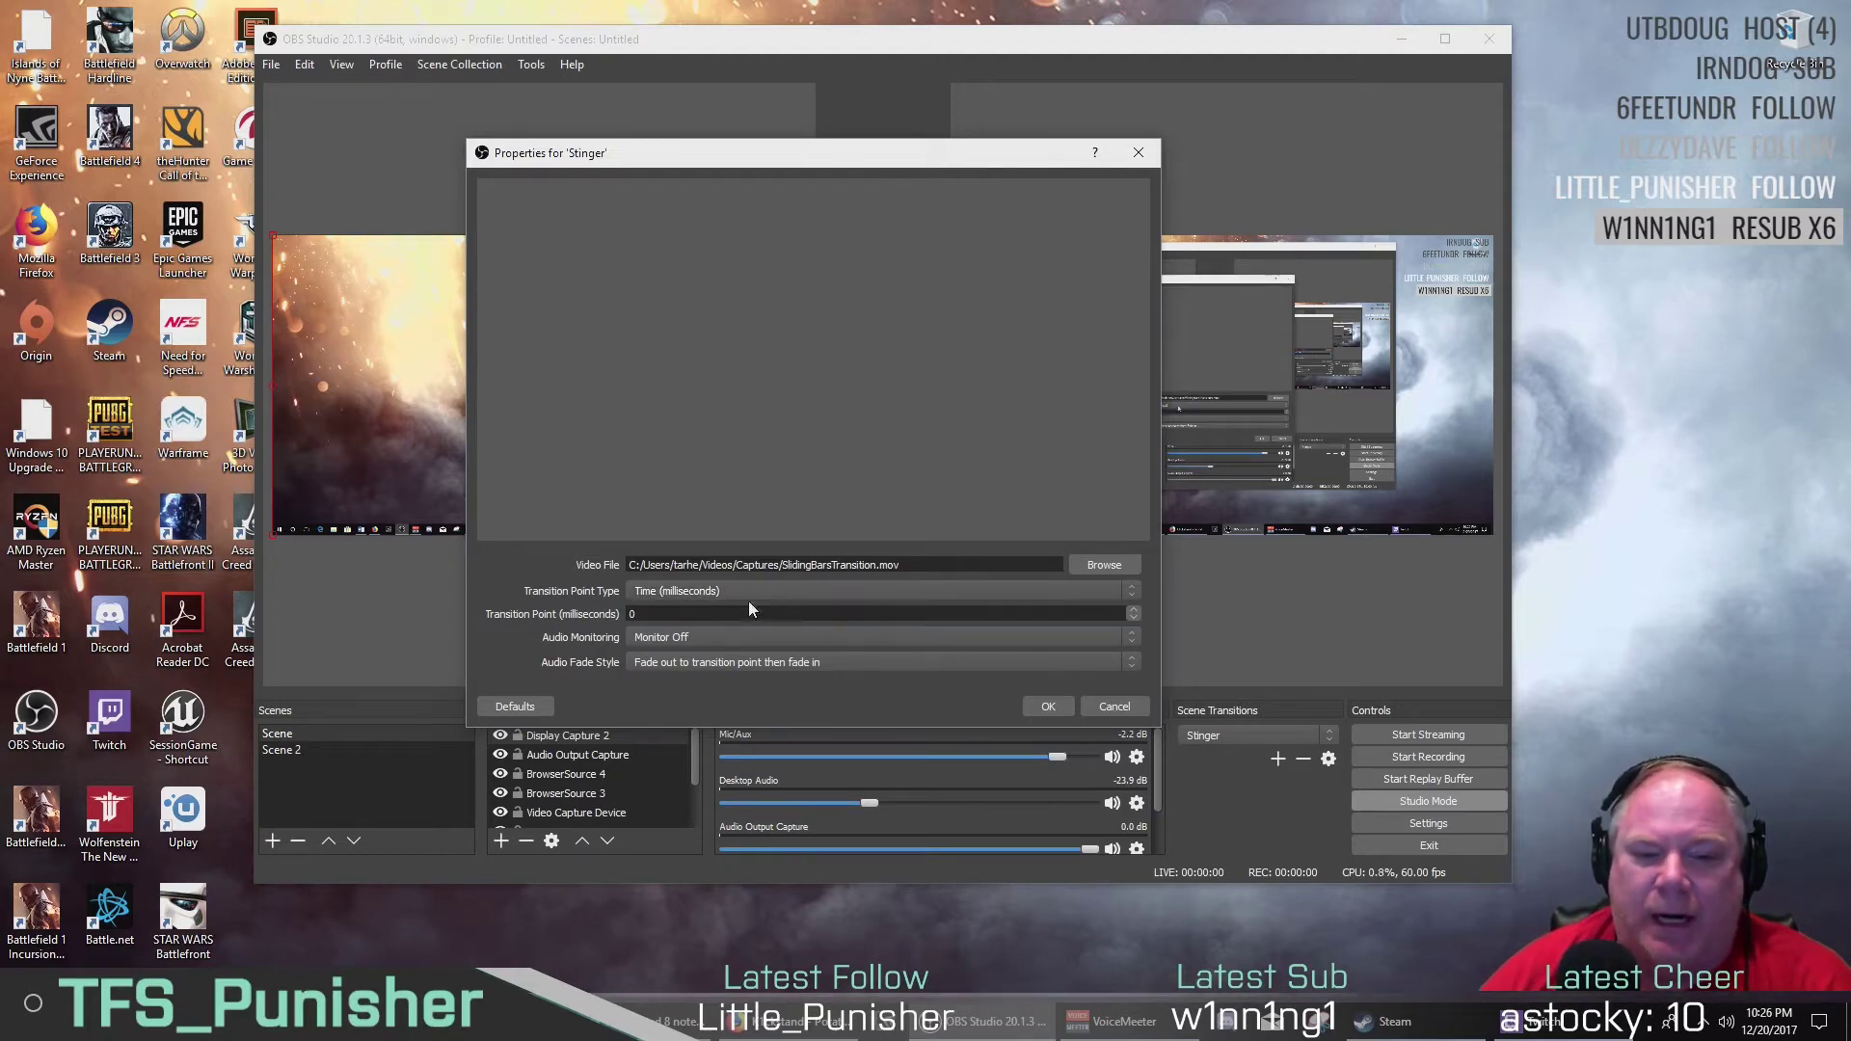
left_click(685, 615)
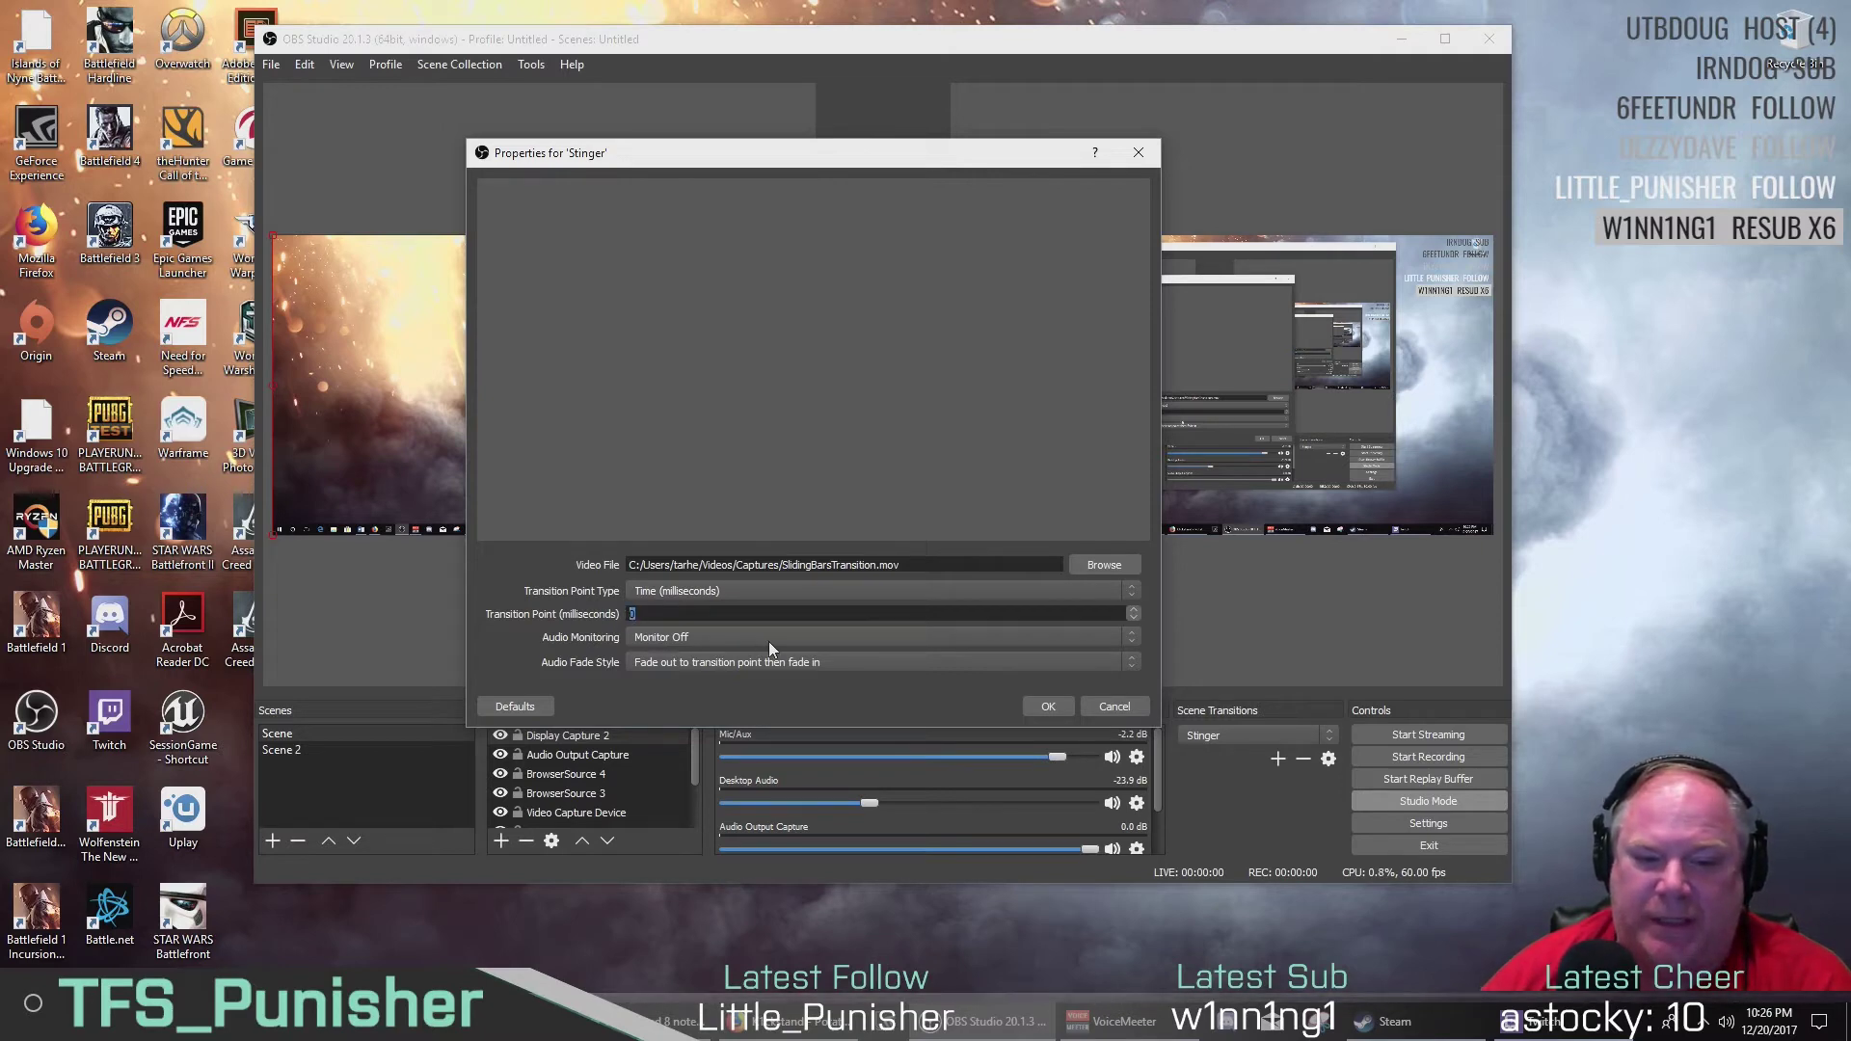
left_click(933, 639)
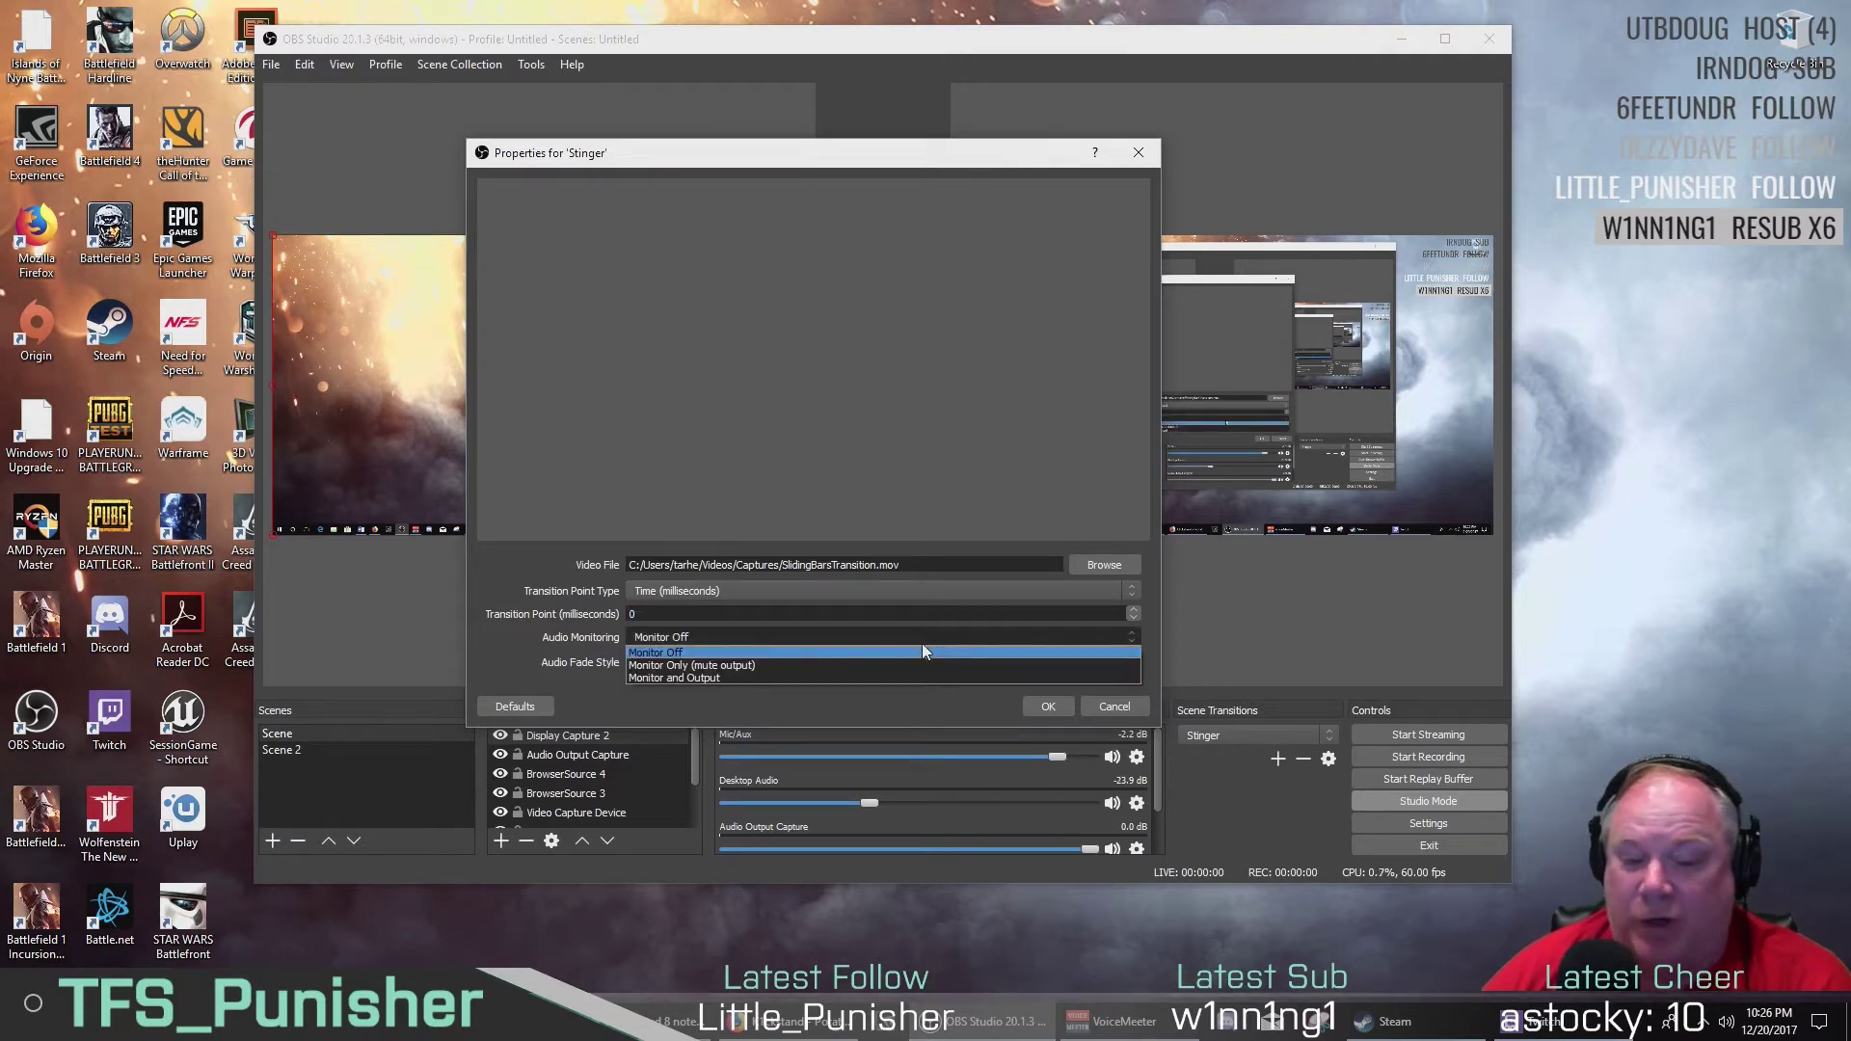
left_click(893, 665)
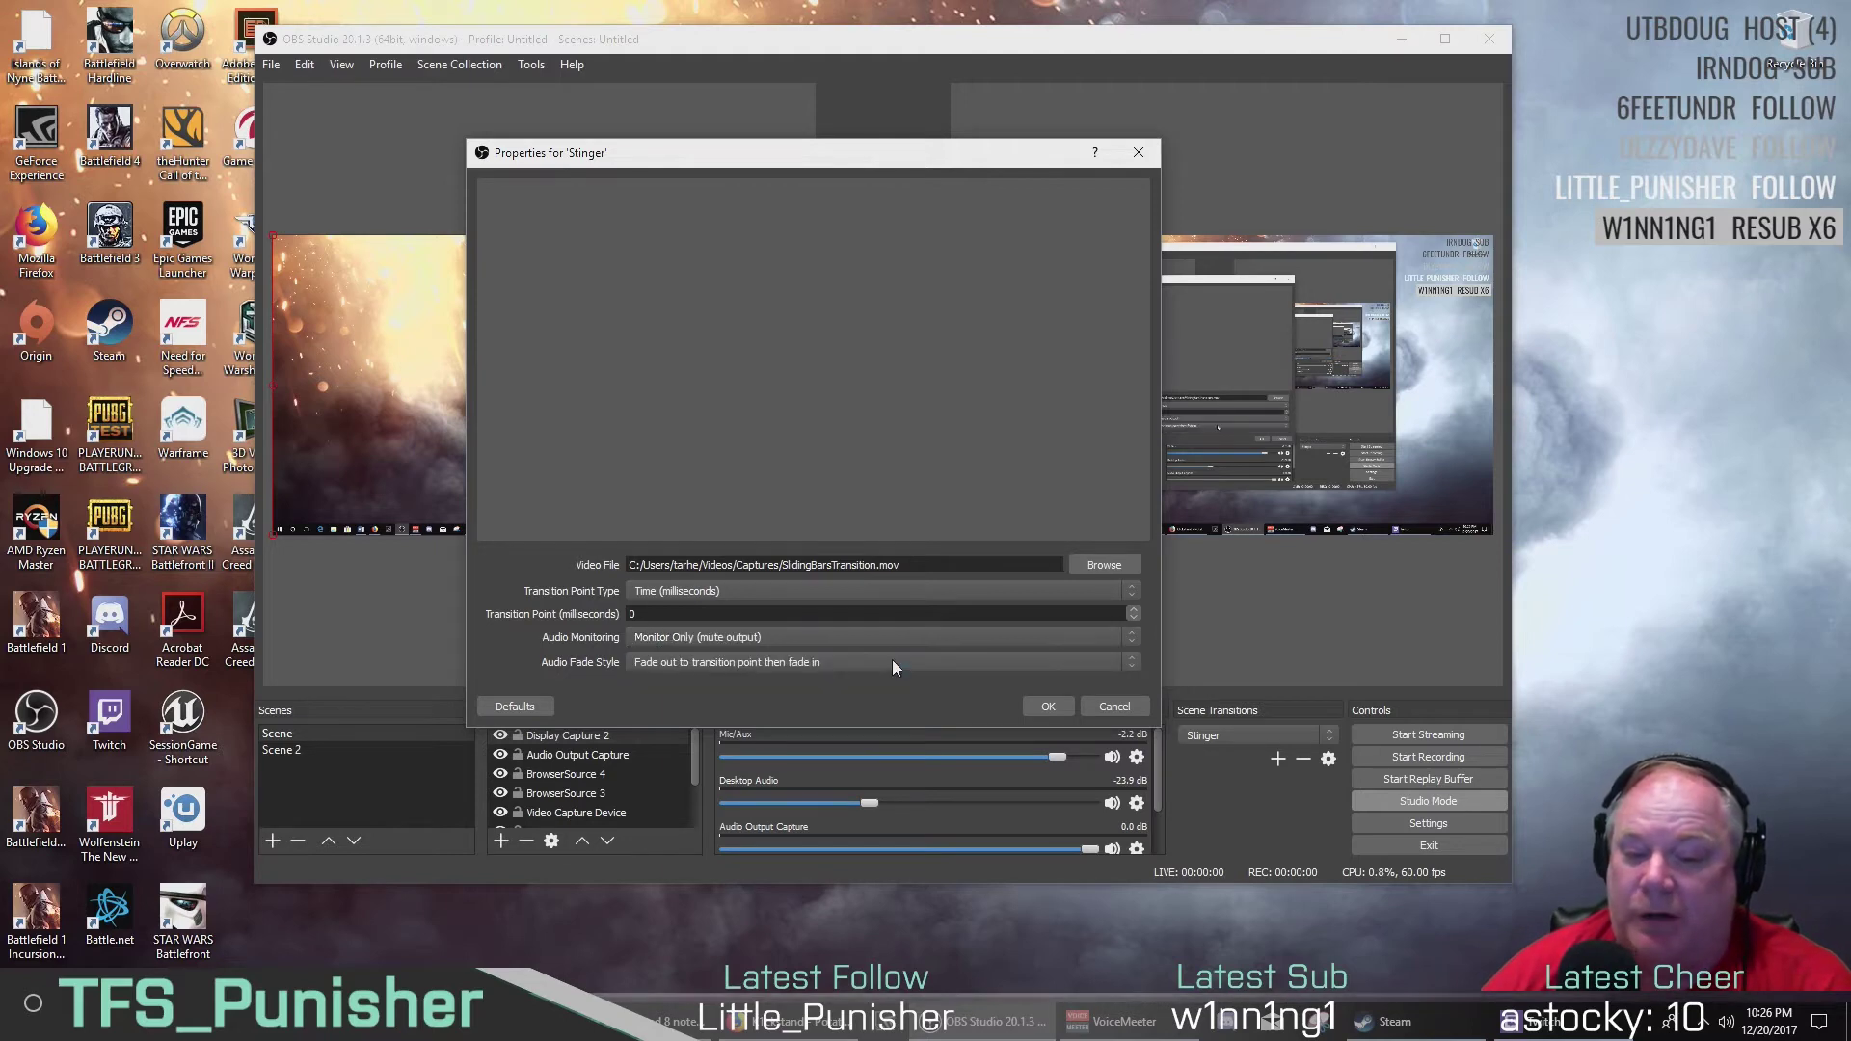
left_click(898, 641)
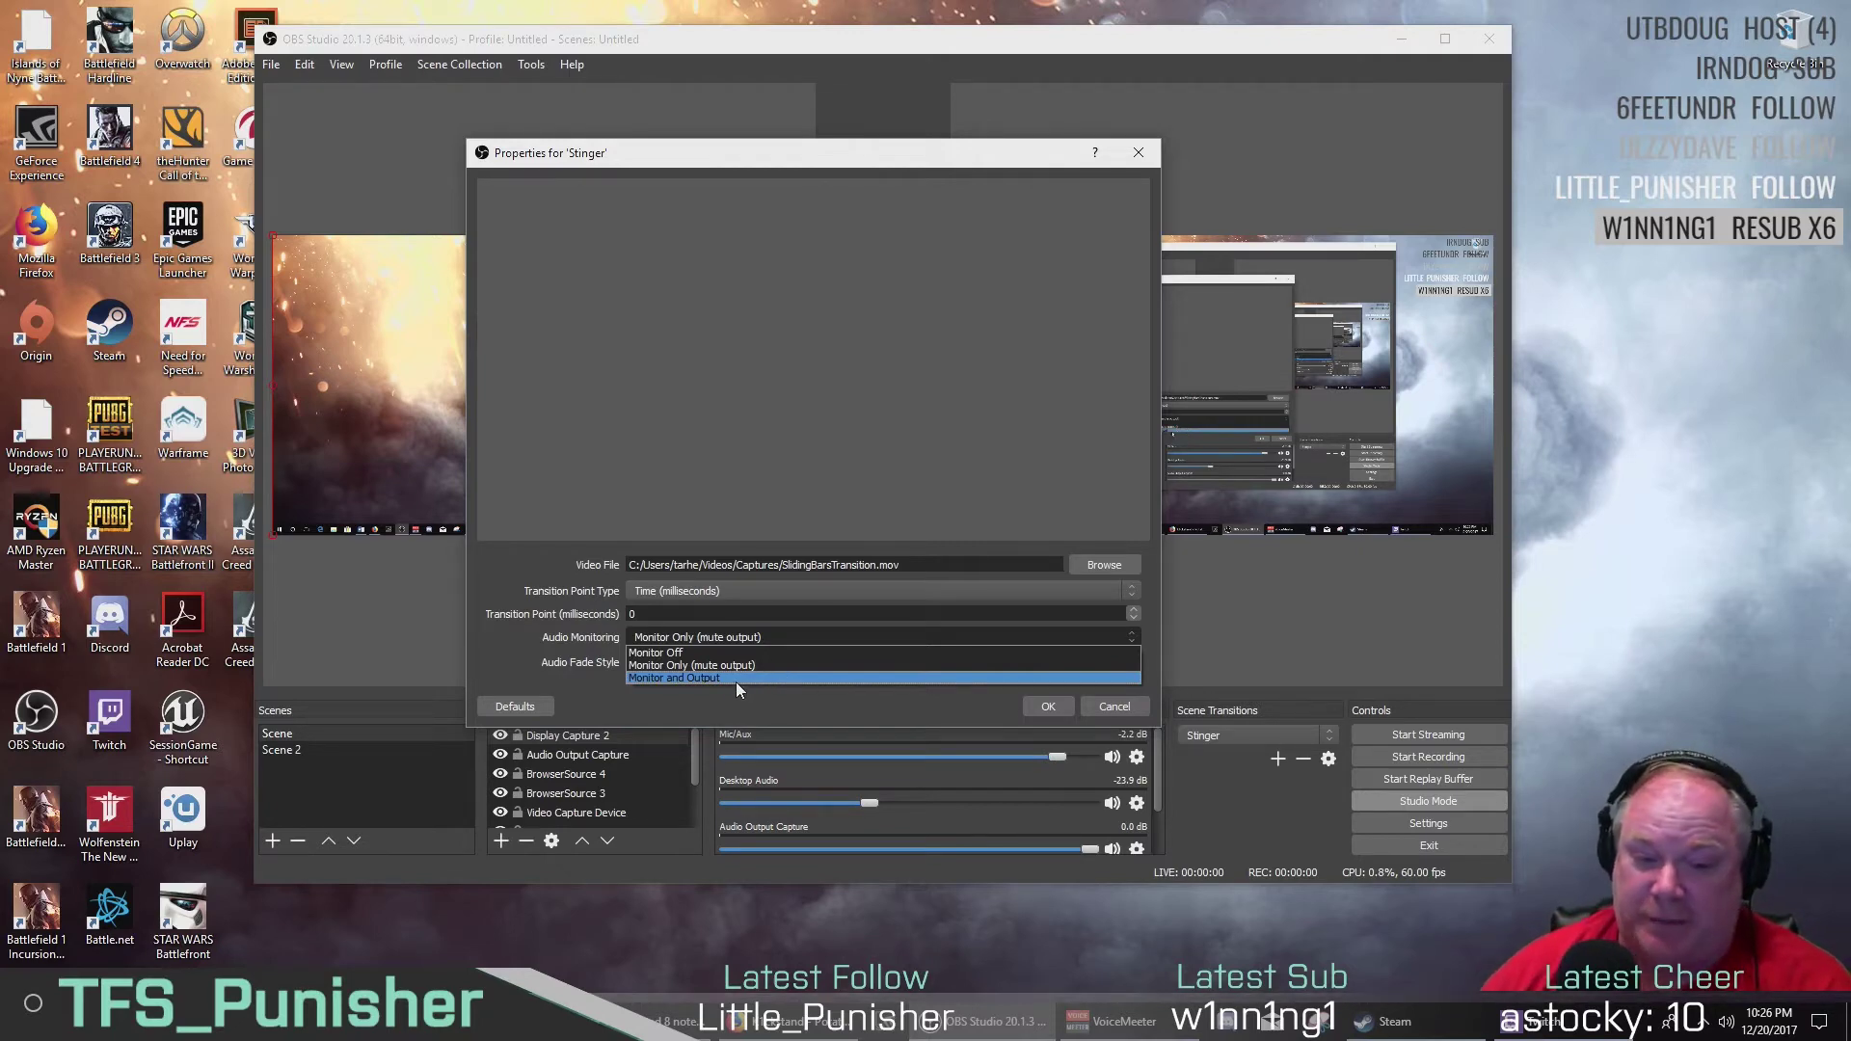
left_click(771, 654)
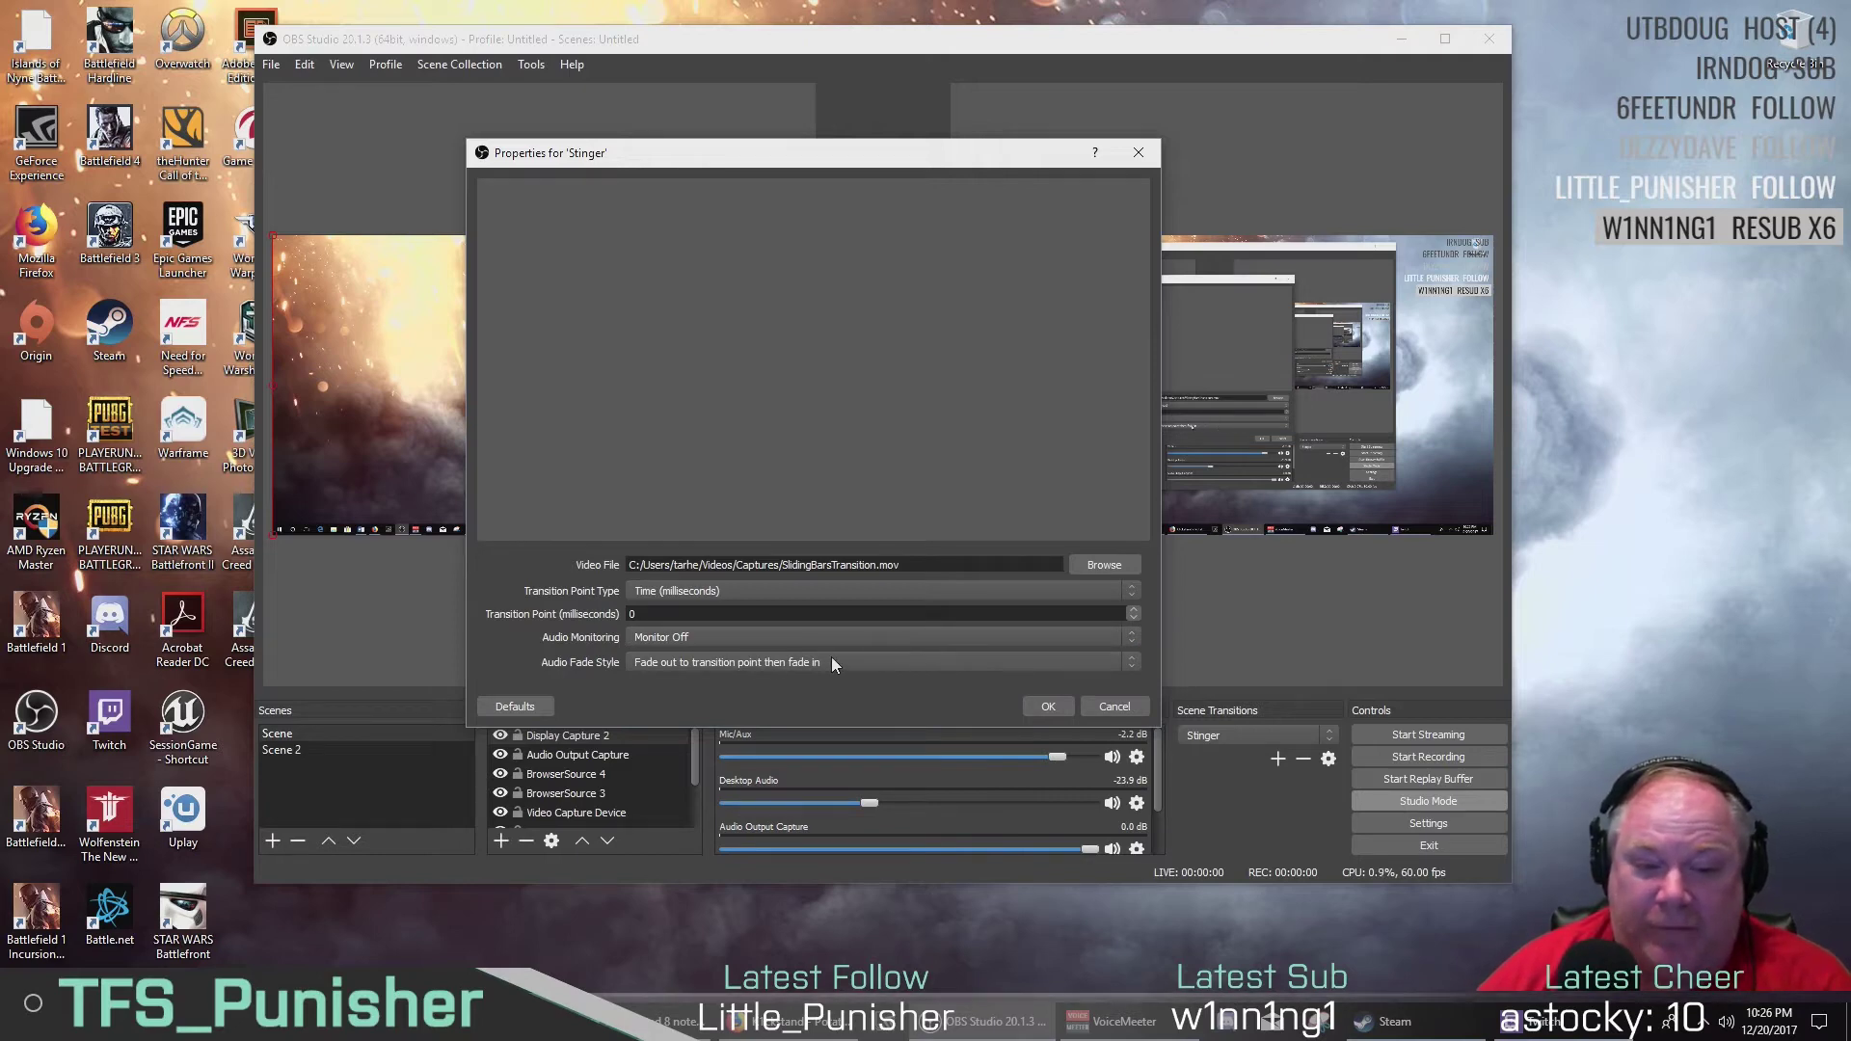
Set the audio fade style to Crossfade and save the Stinger settings
left_click(781, 663)
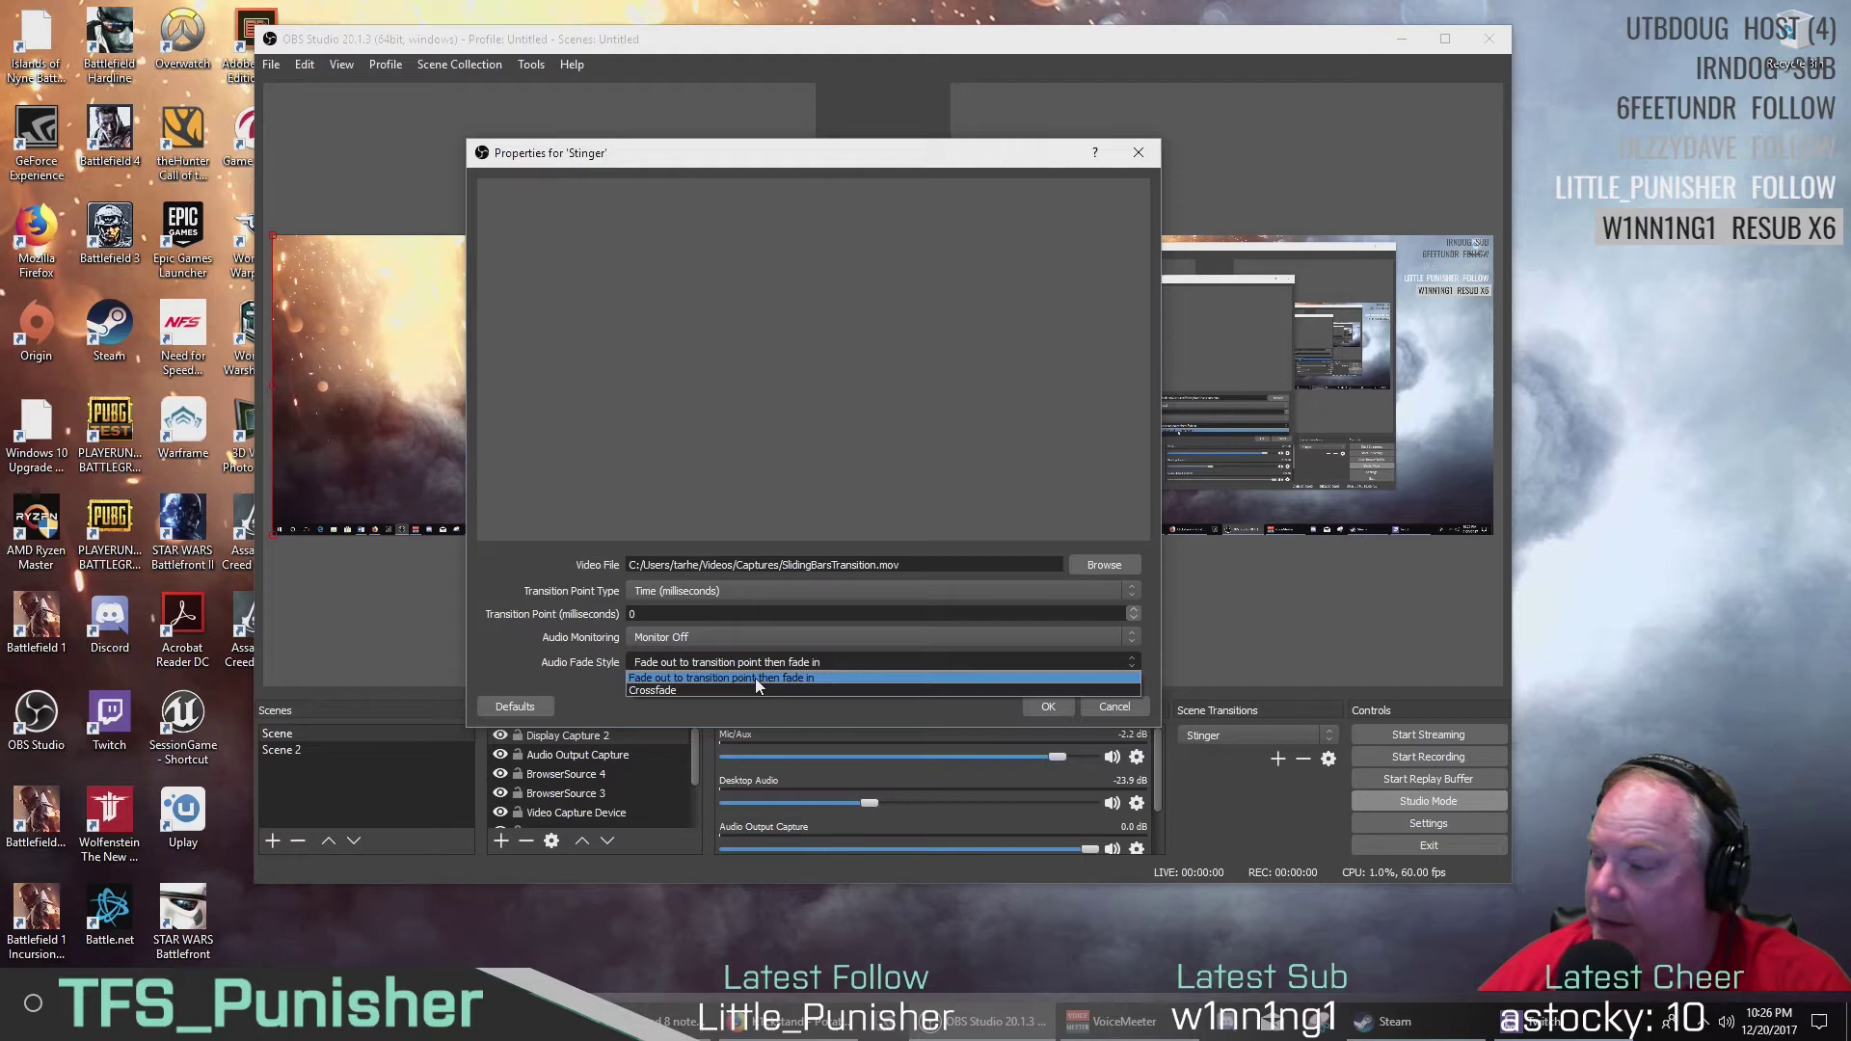
left_click(749, 687)
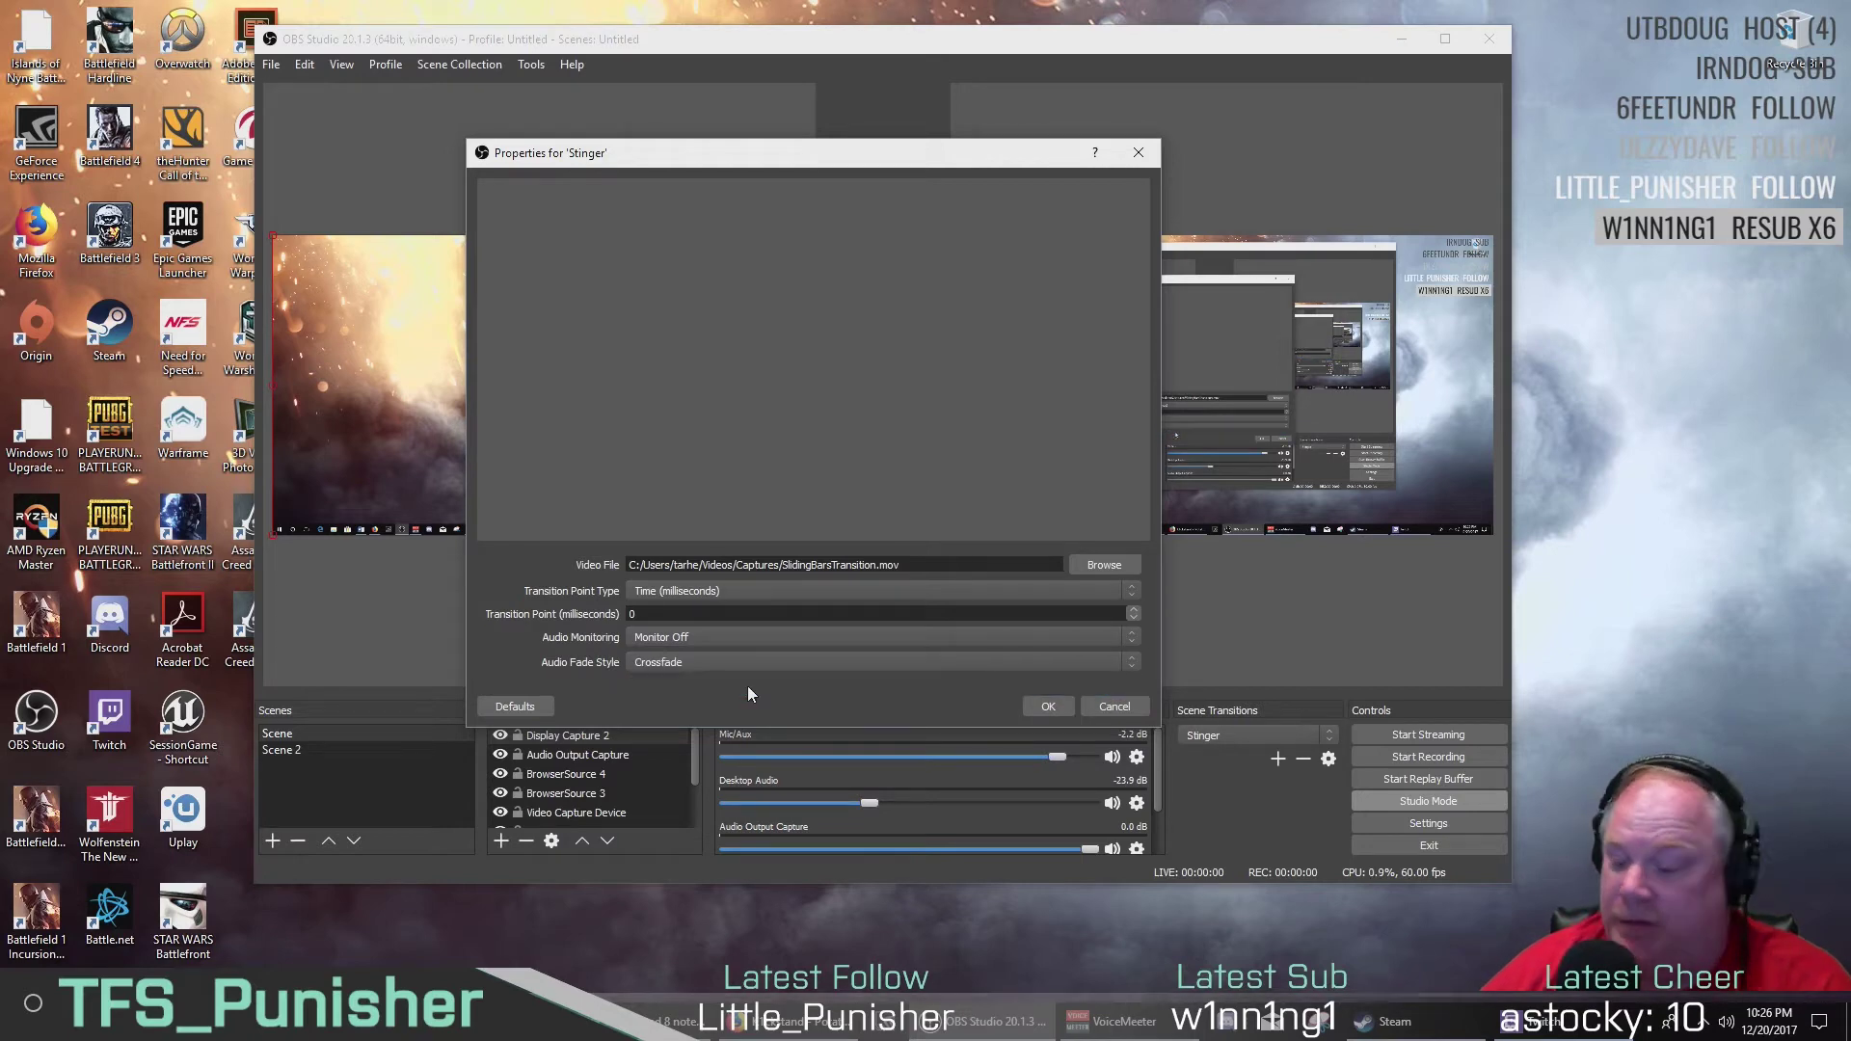
left_click(1048, 707)
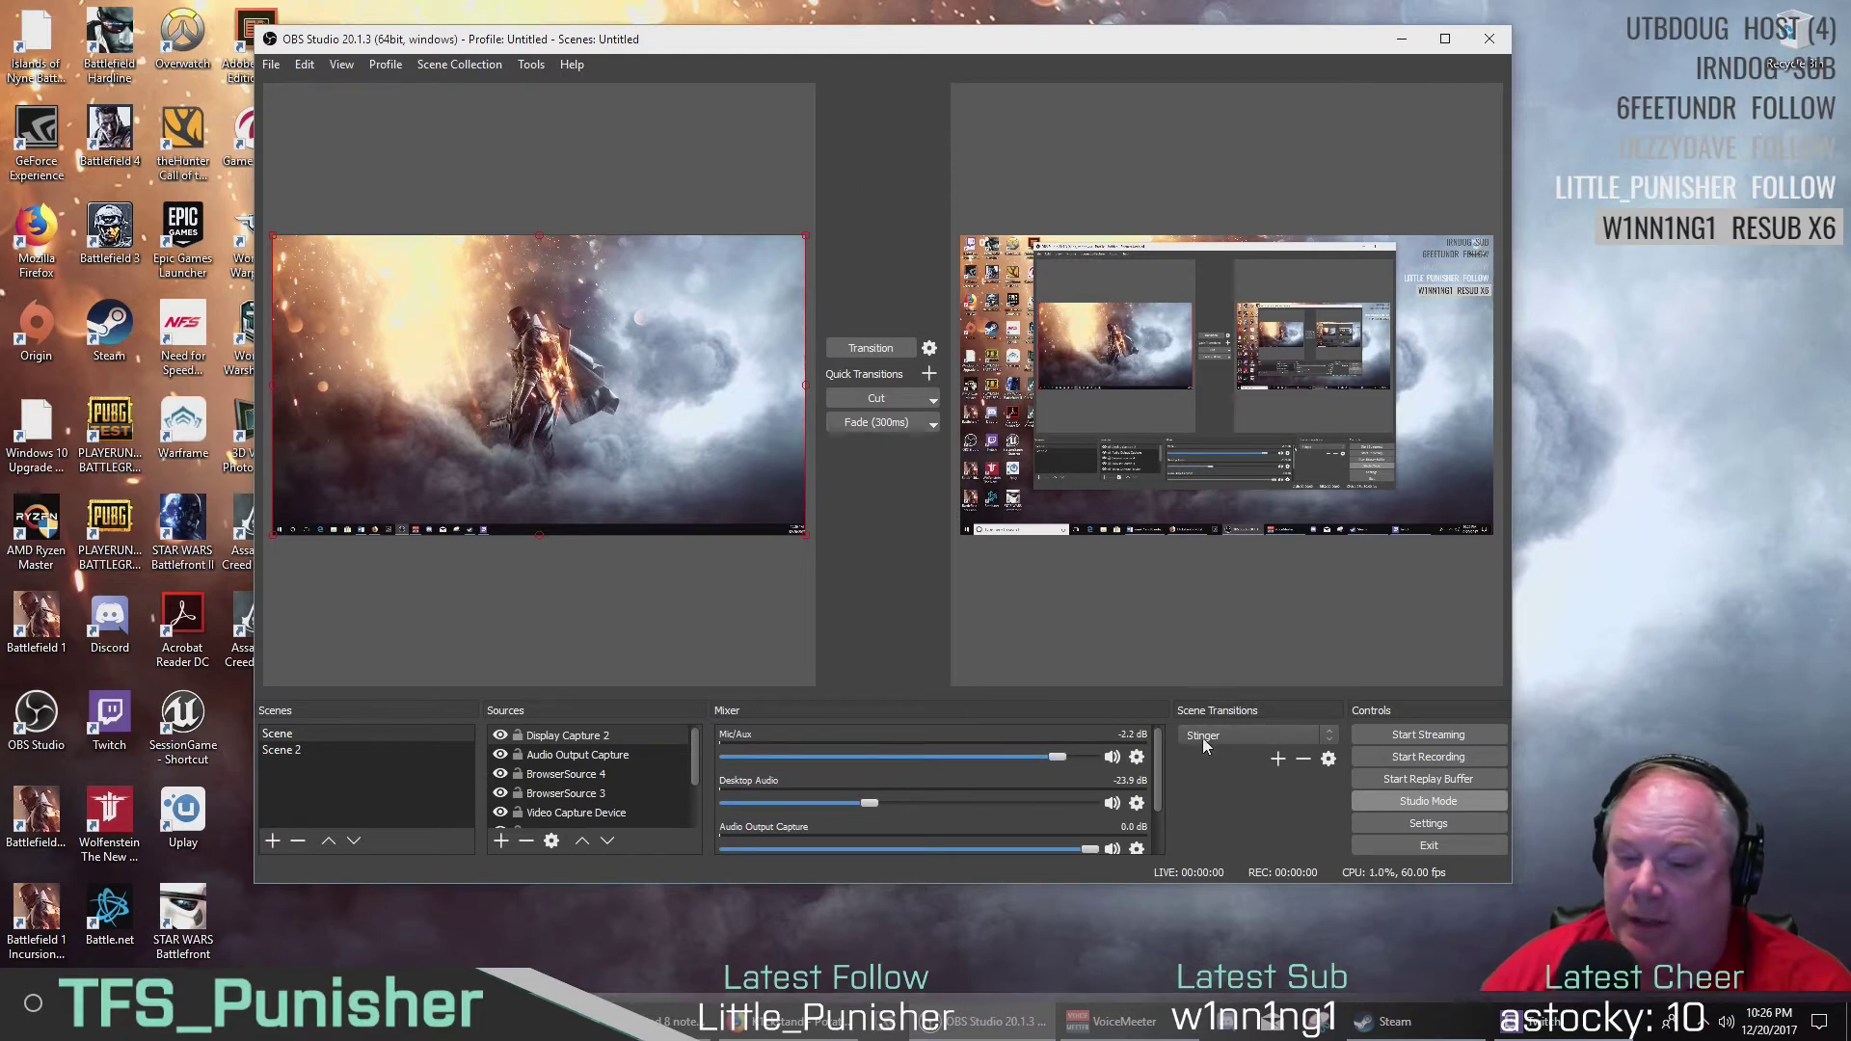
Select Stinger as the active transition and run it three times between preview and program
left_click(1320, 739)
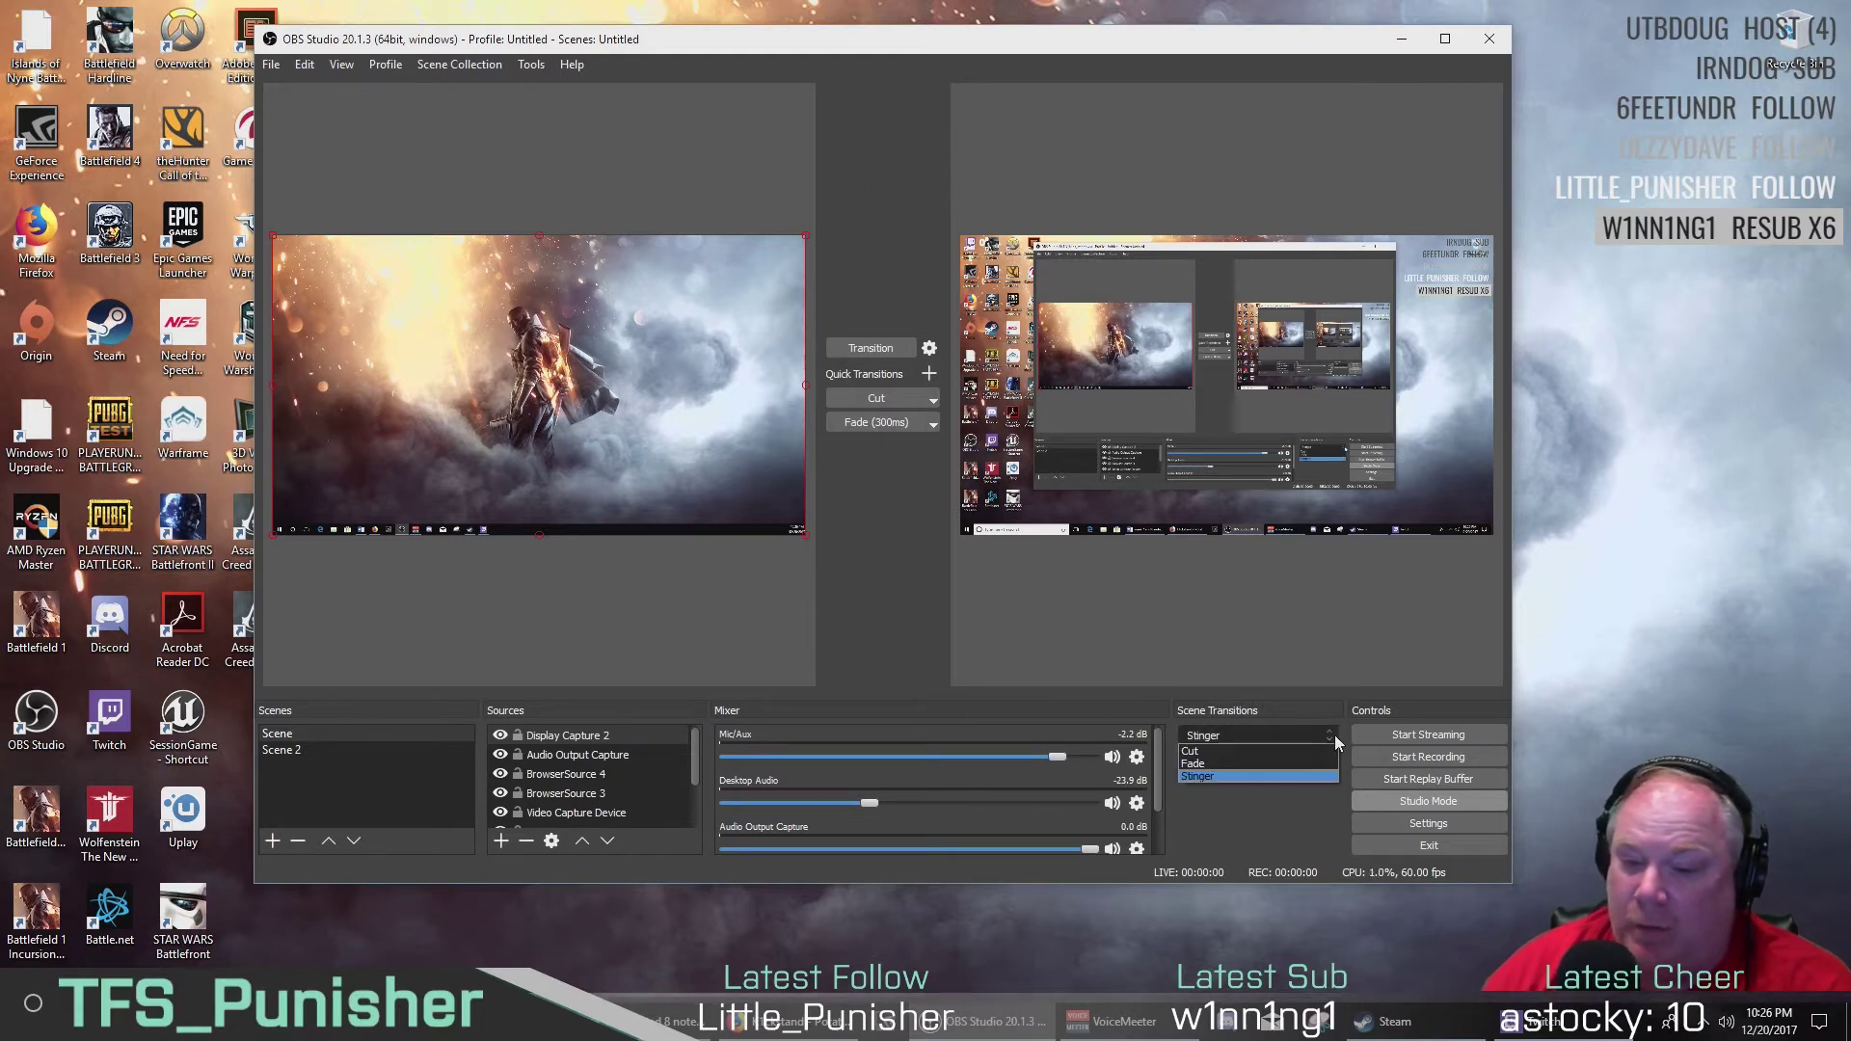
left_click(1295, 777)
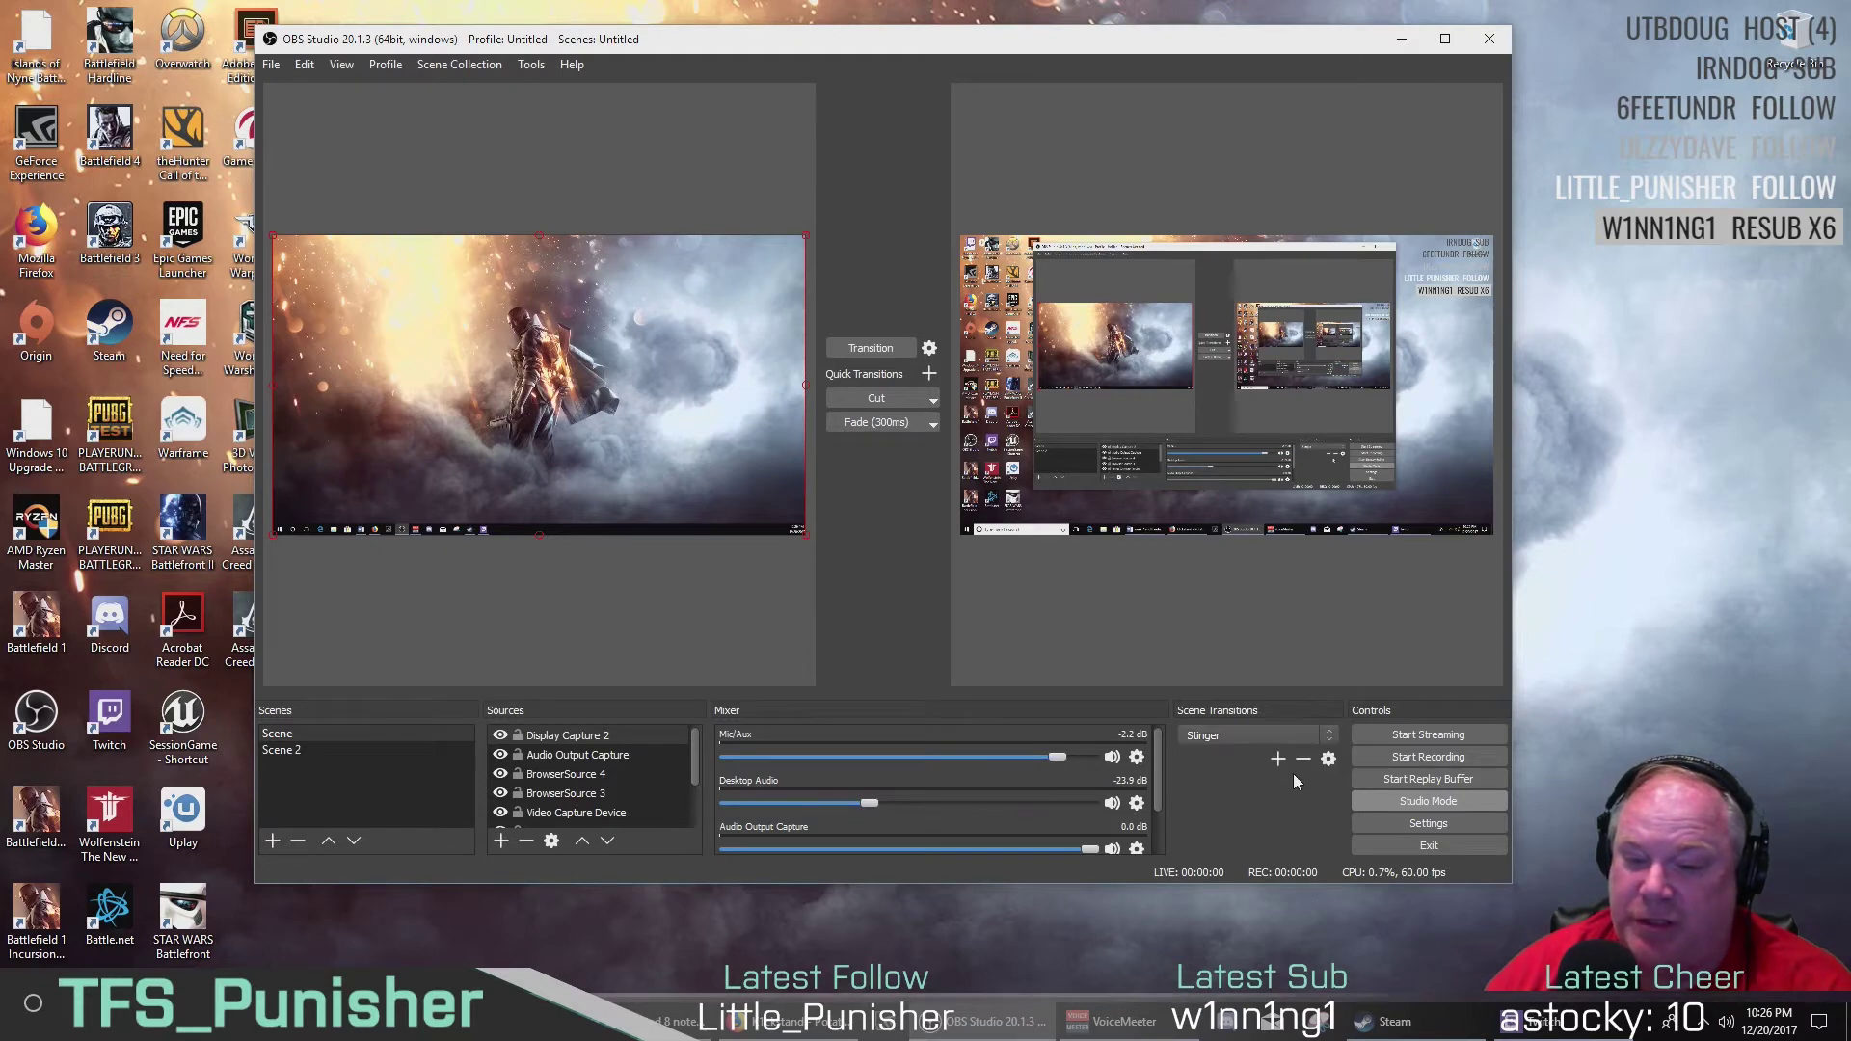
left_click(875, 347)
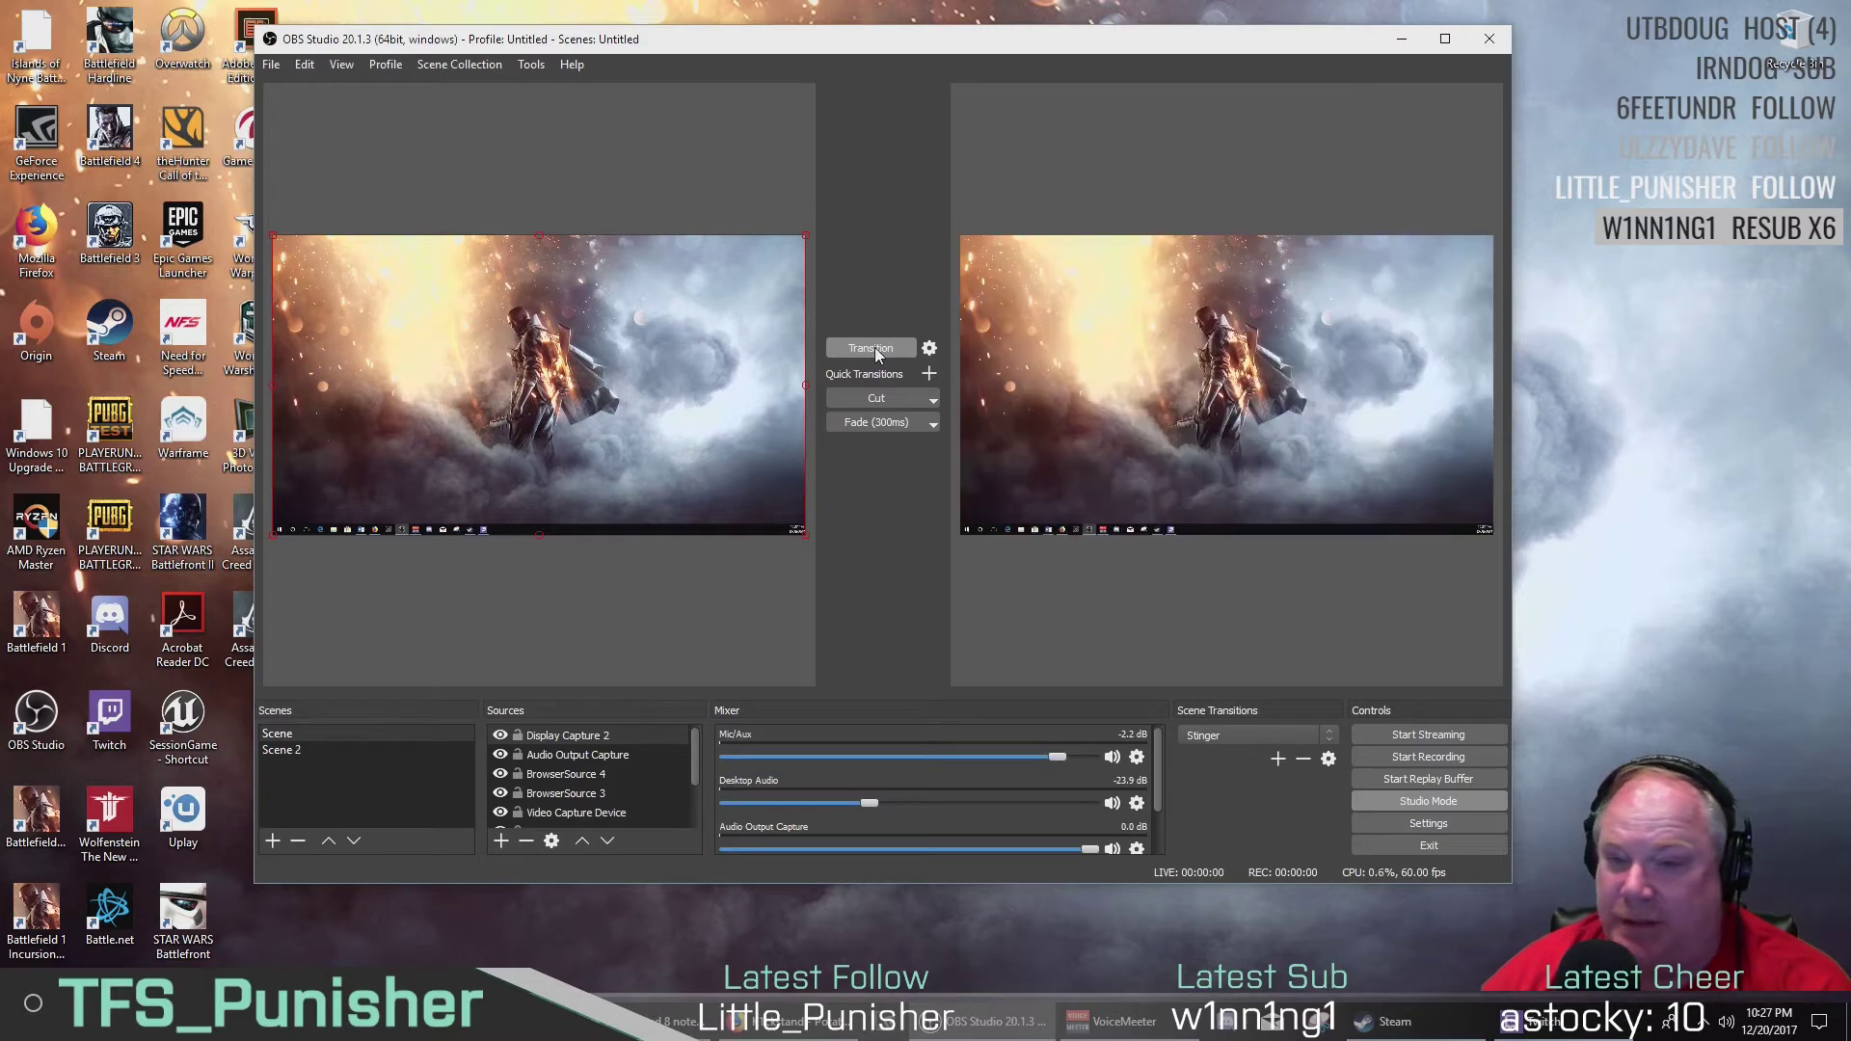
left_click(874, 348)
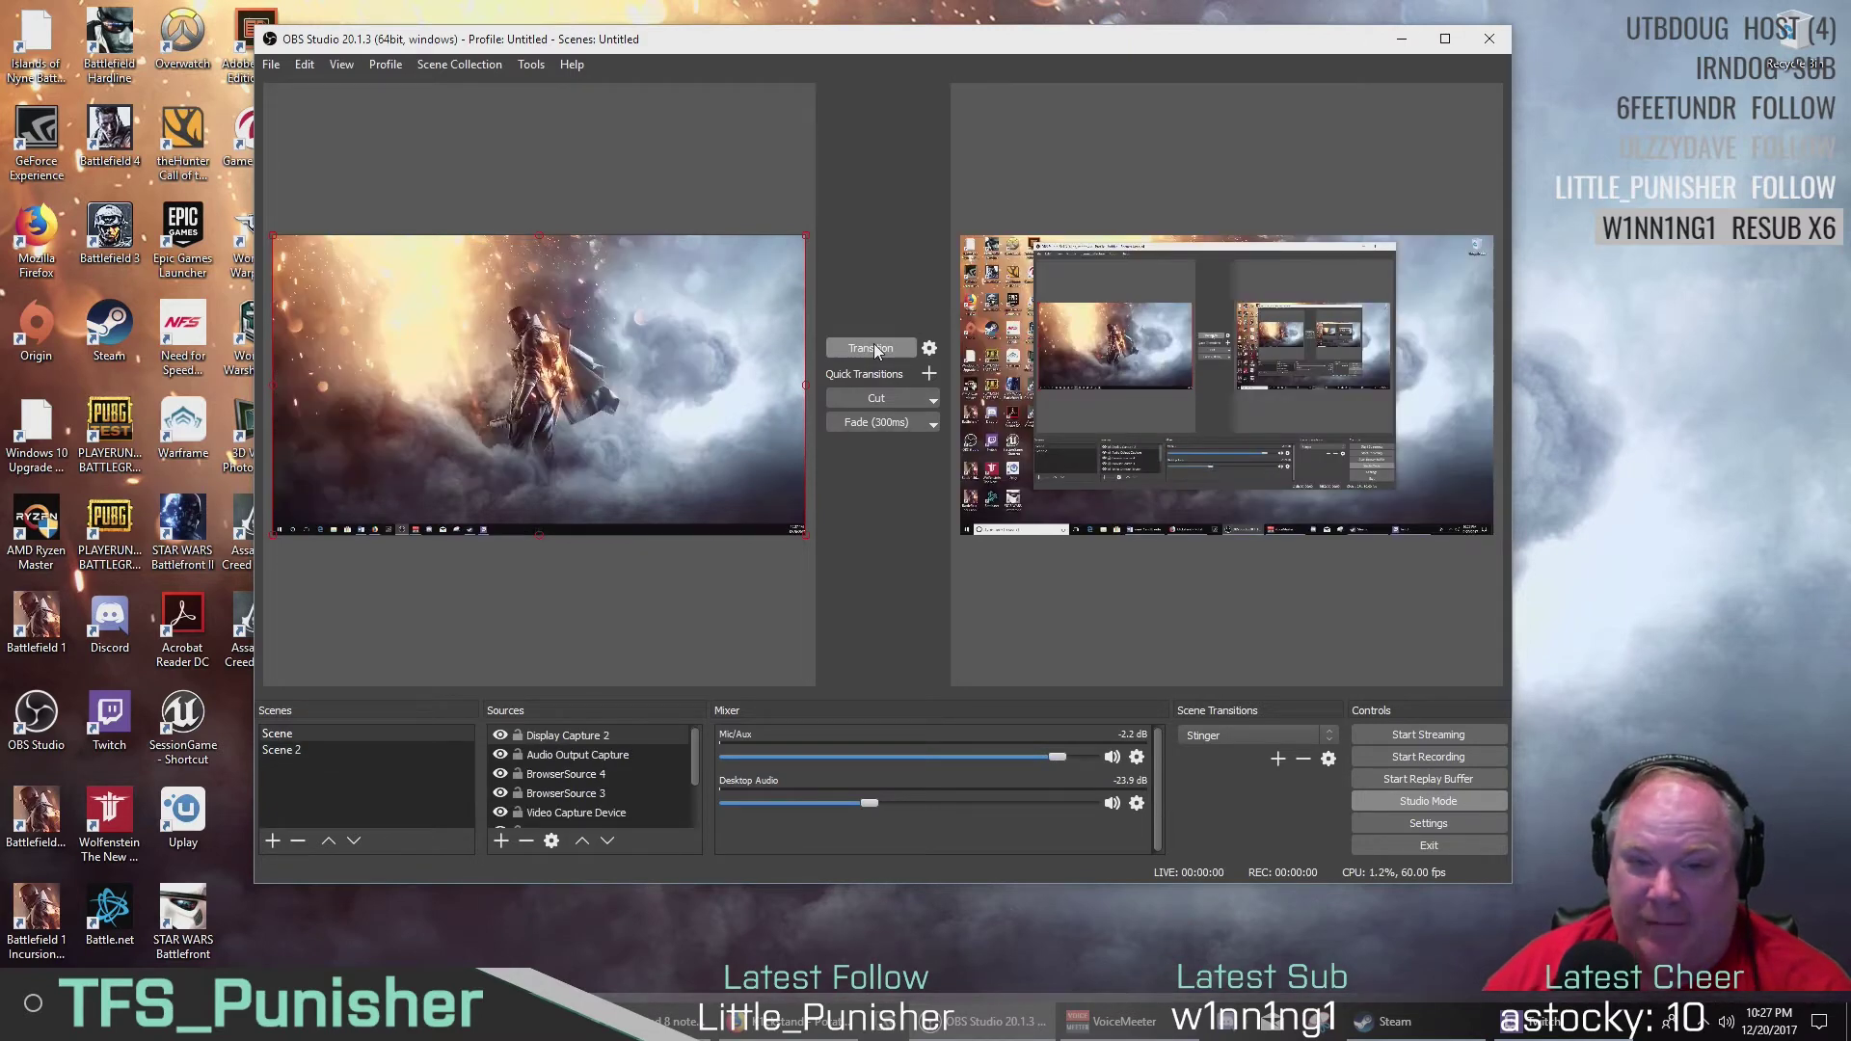
left_click(872, 348)
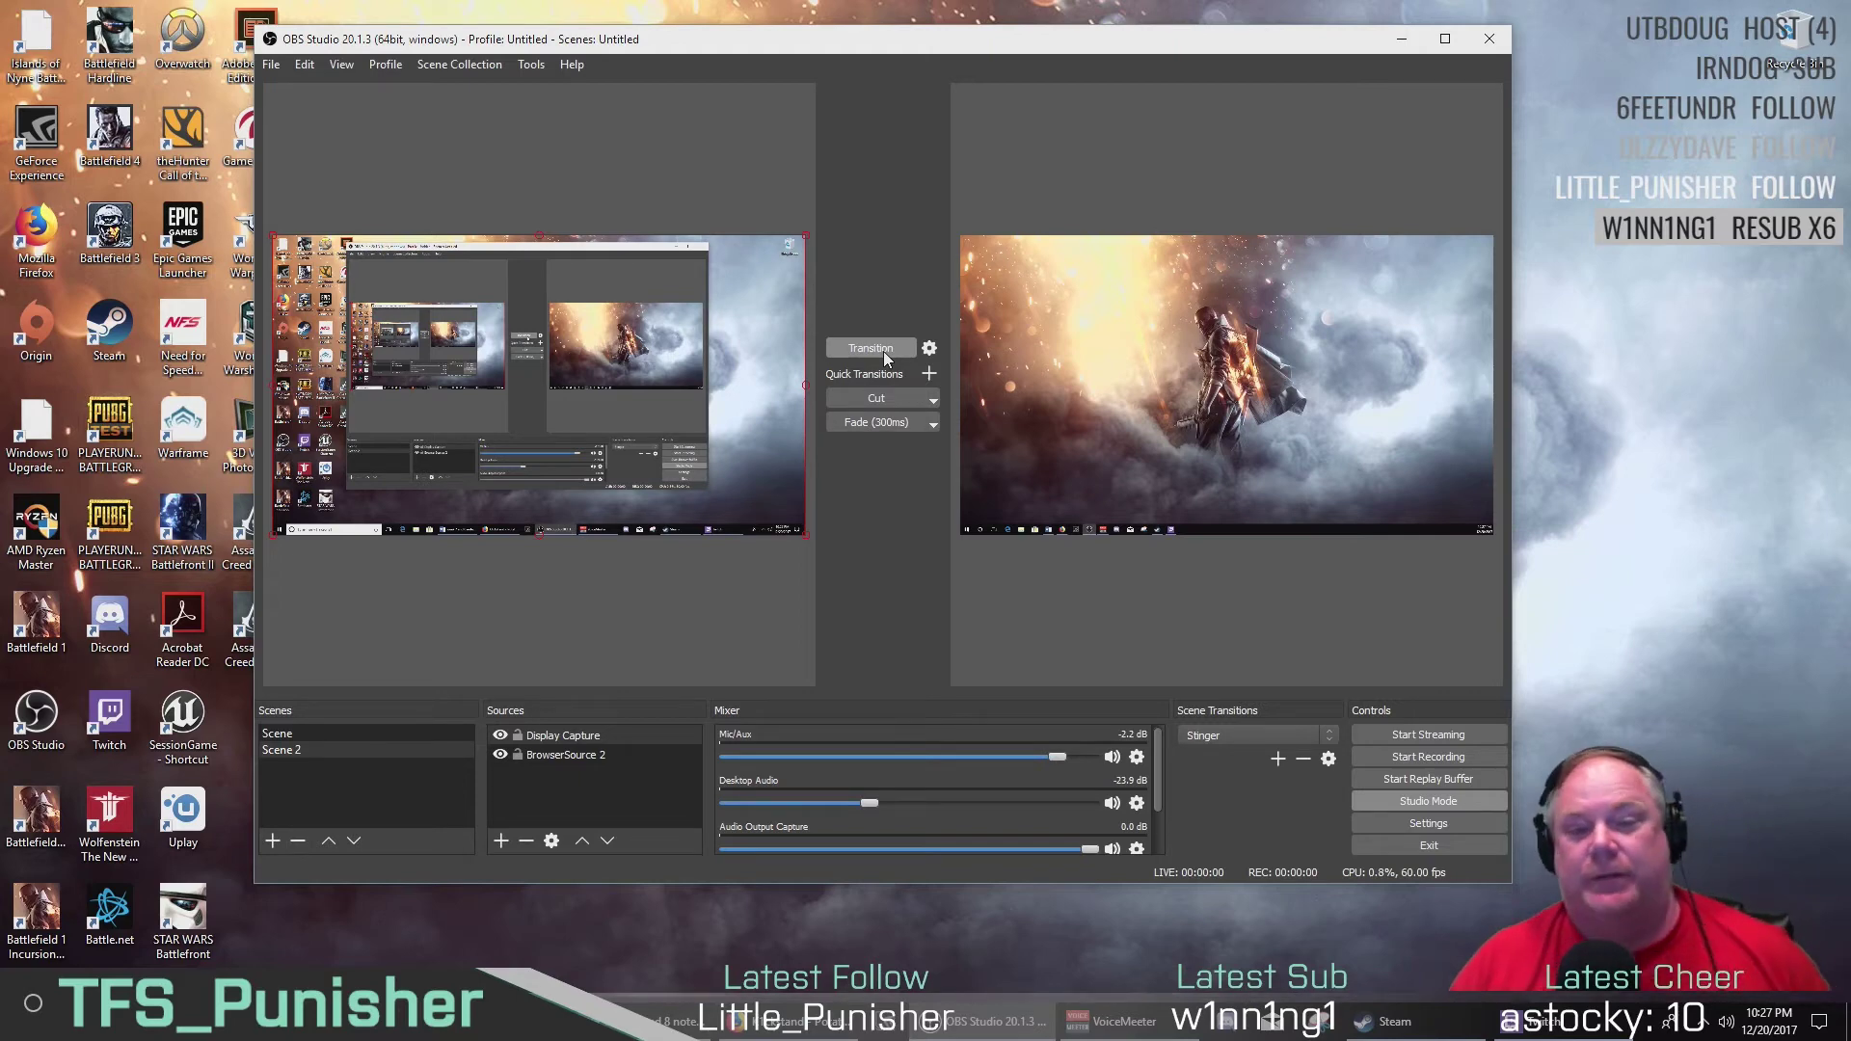
Run the Stinger to send desktop capture live and return Battlefield to preview
left_click(884, 351)
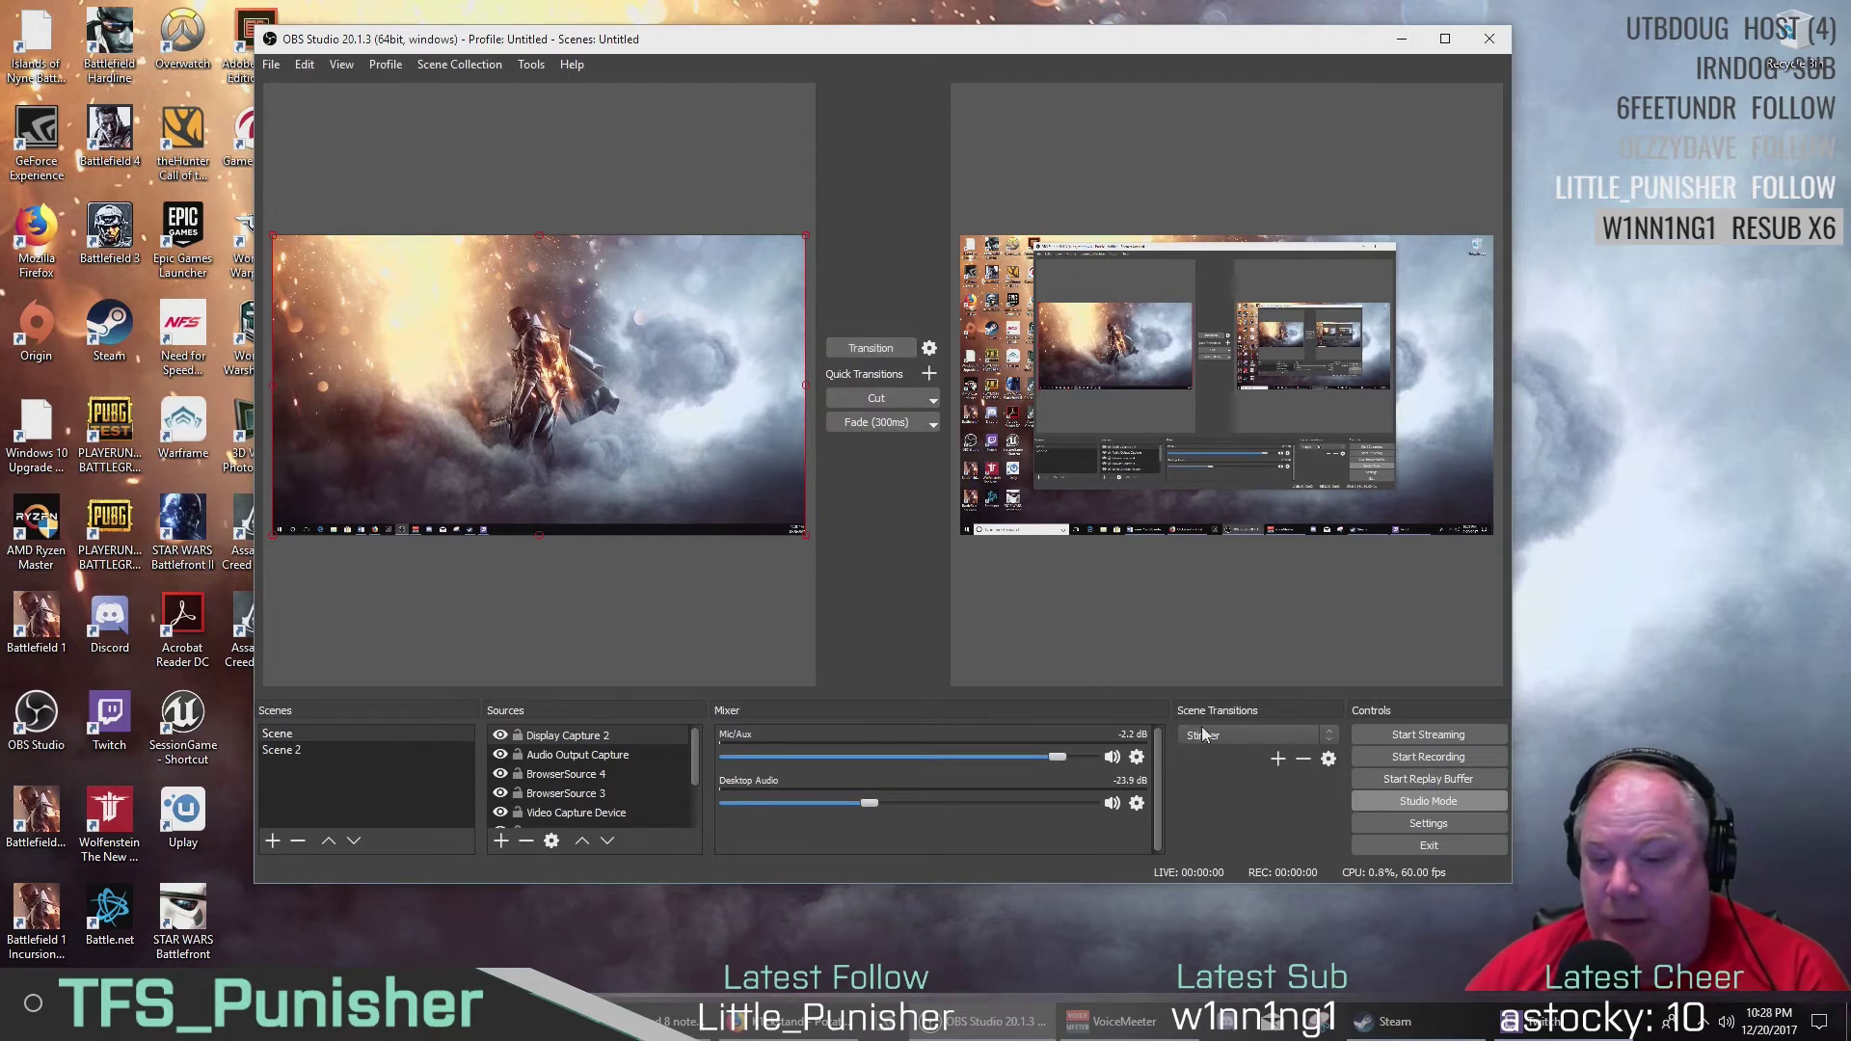
left_click(1329, 763)
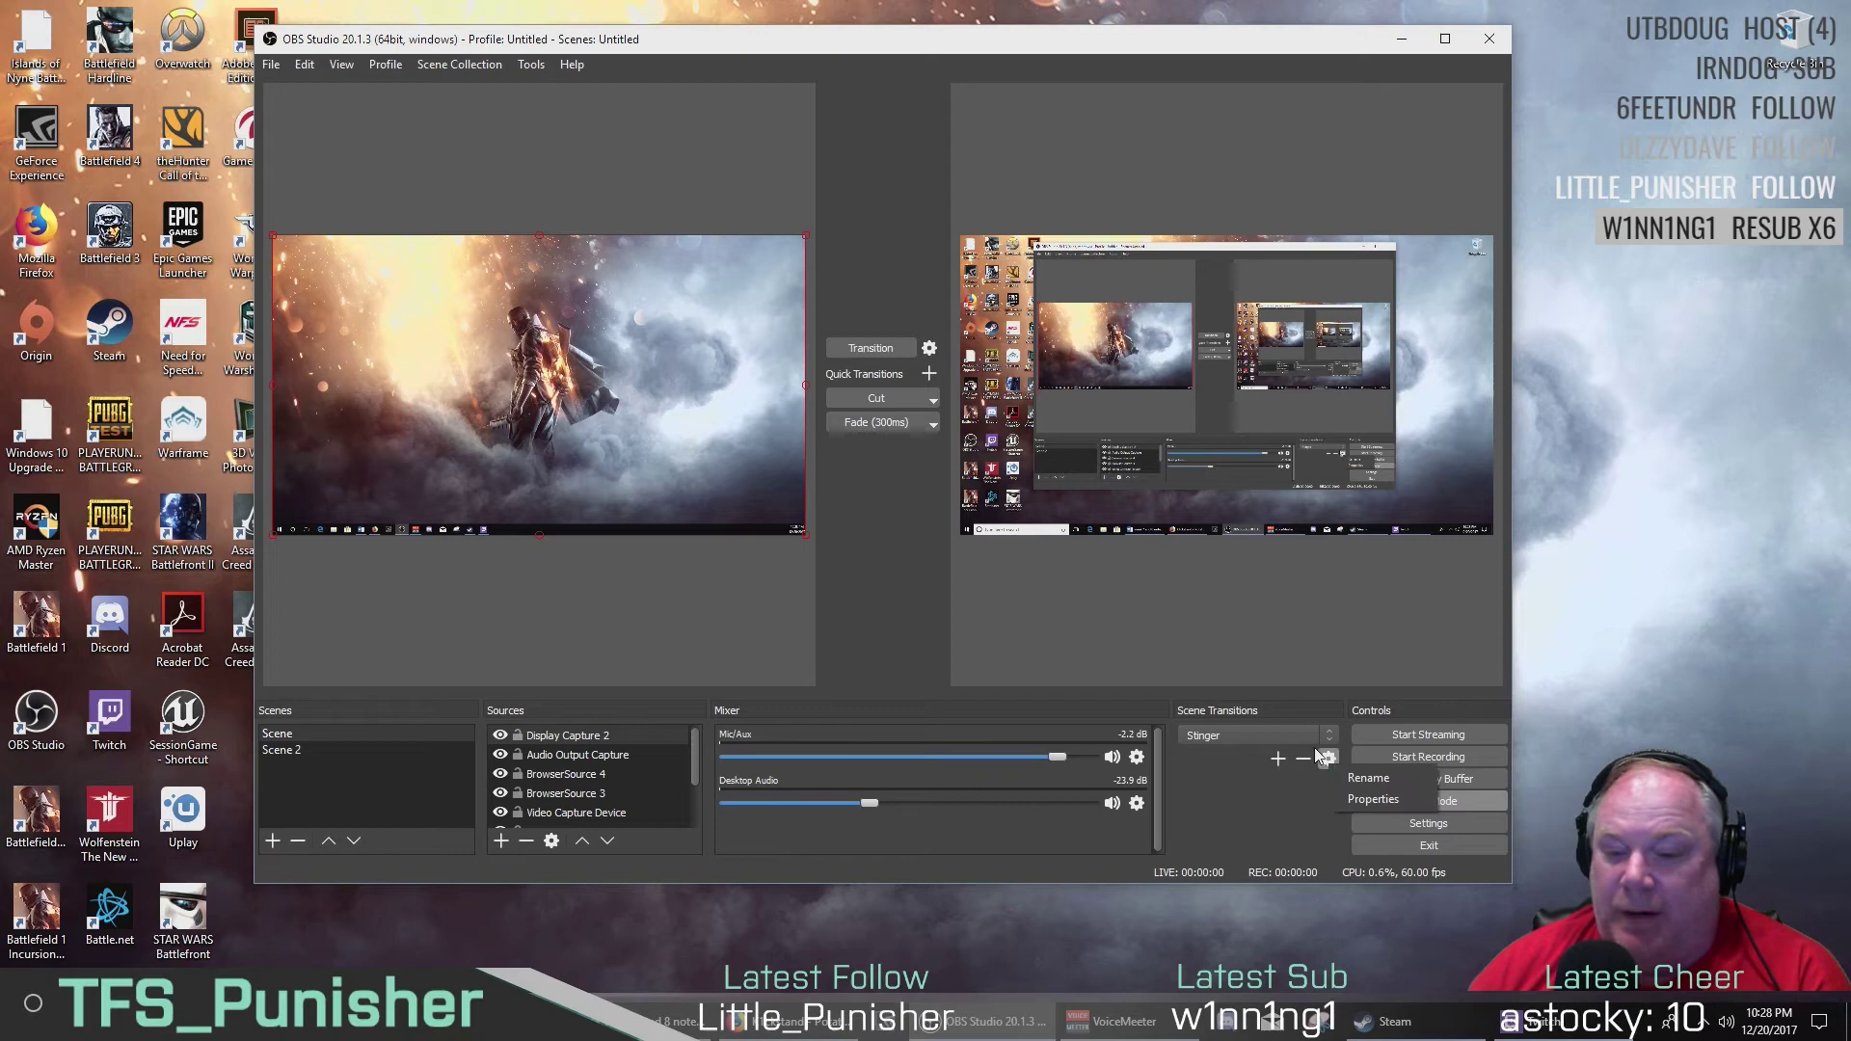
left_click(1373, 800)
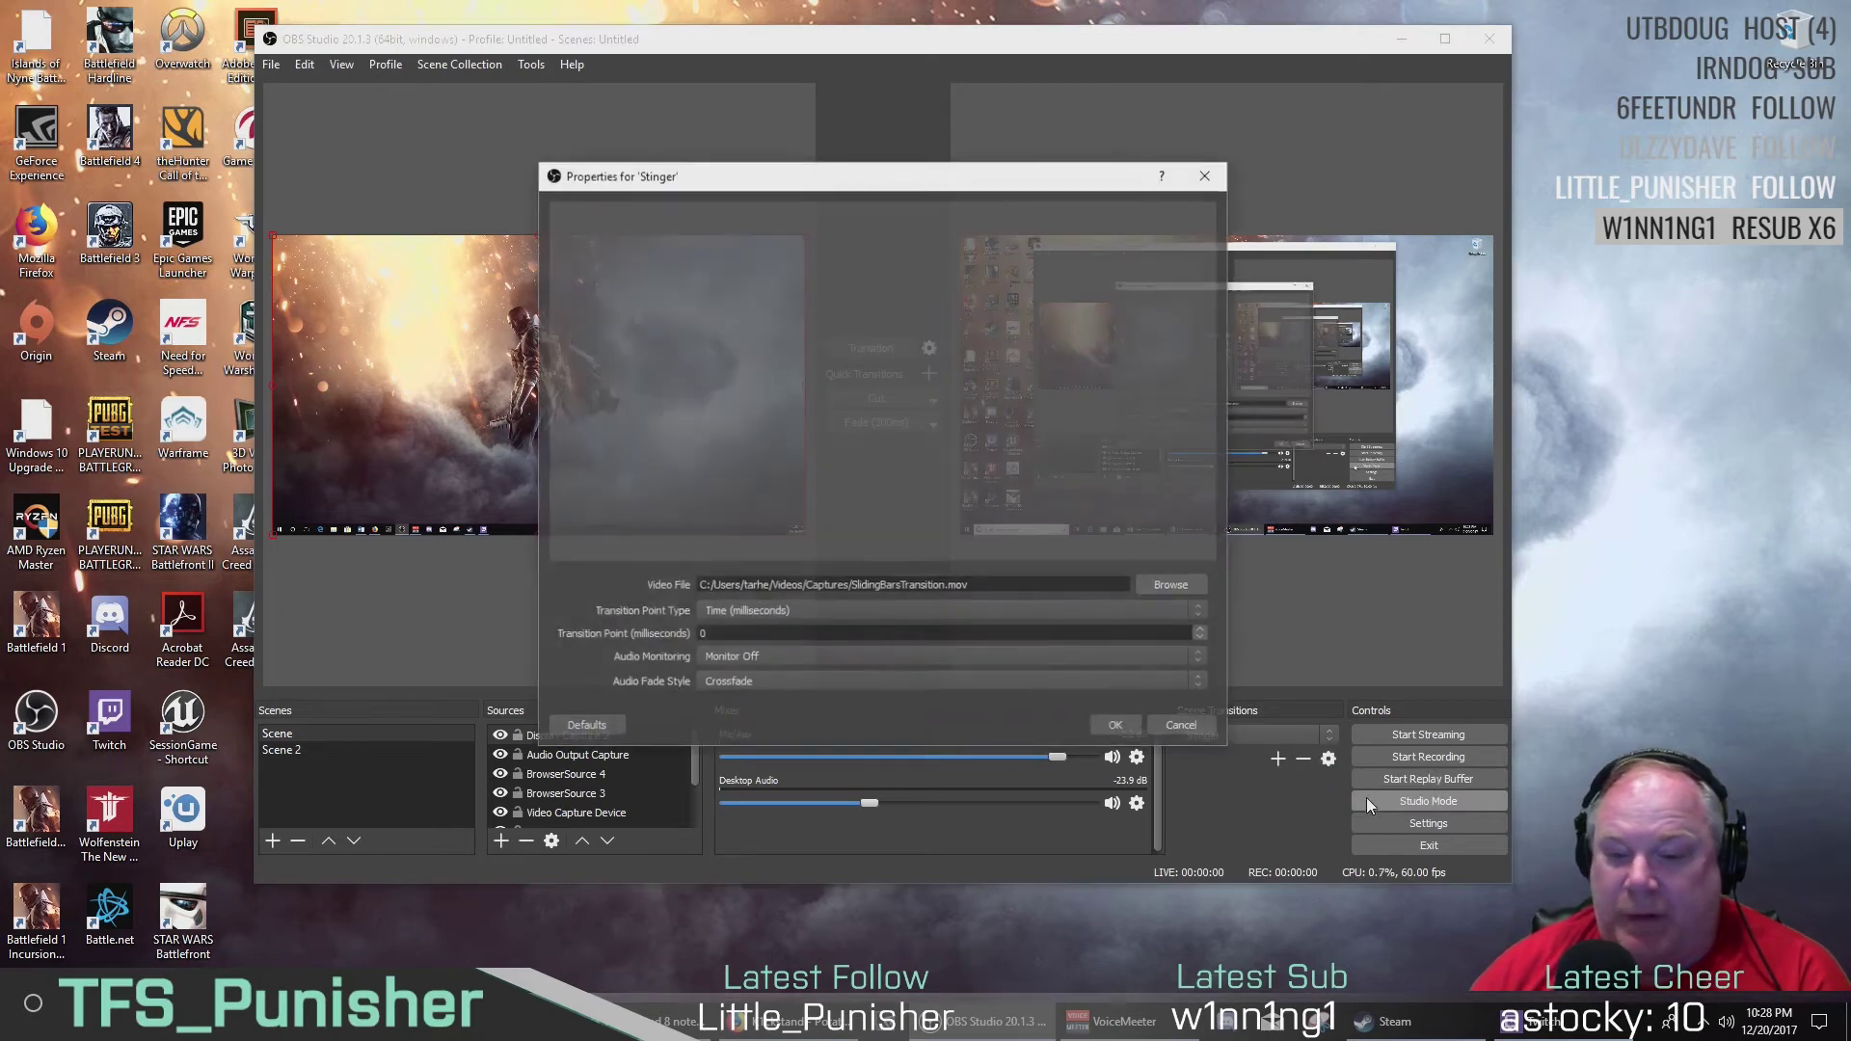
left_click(1182, 729)
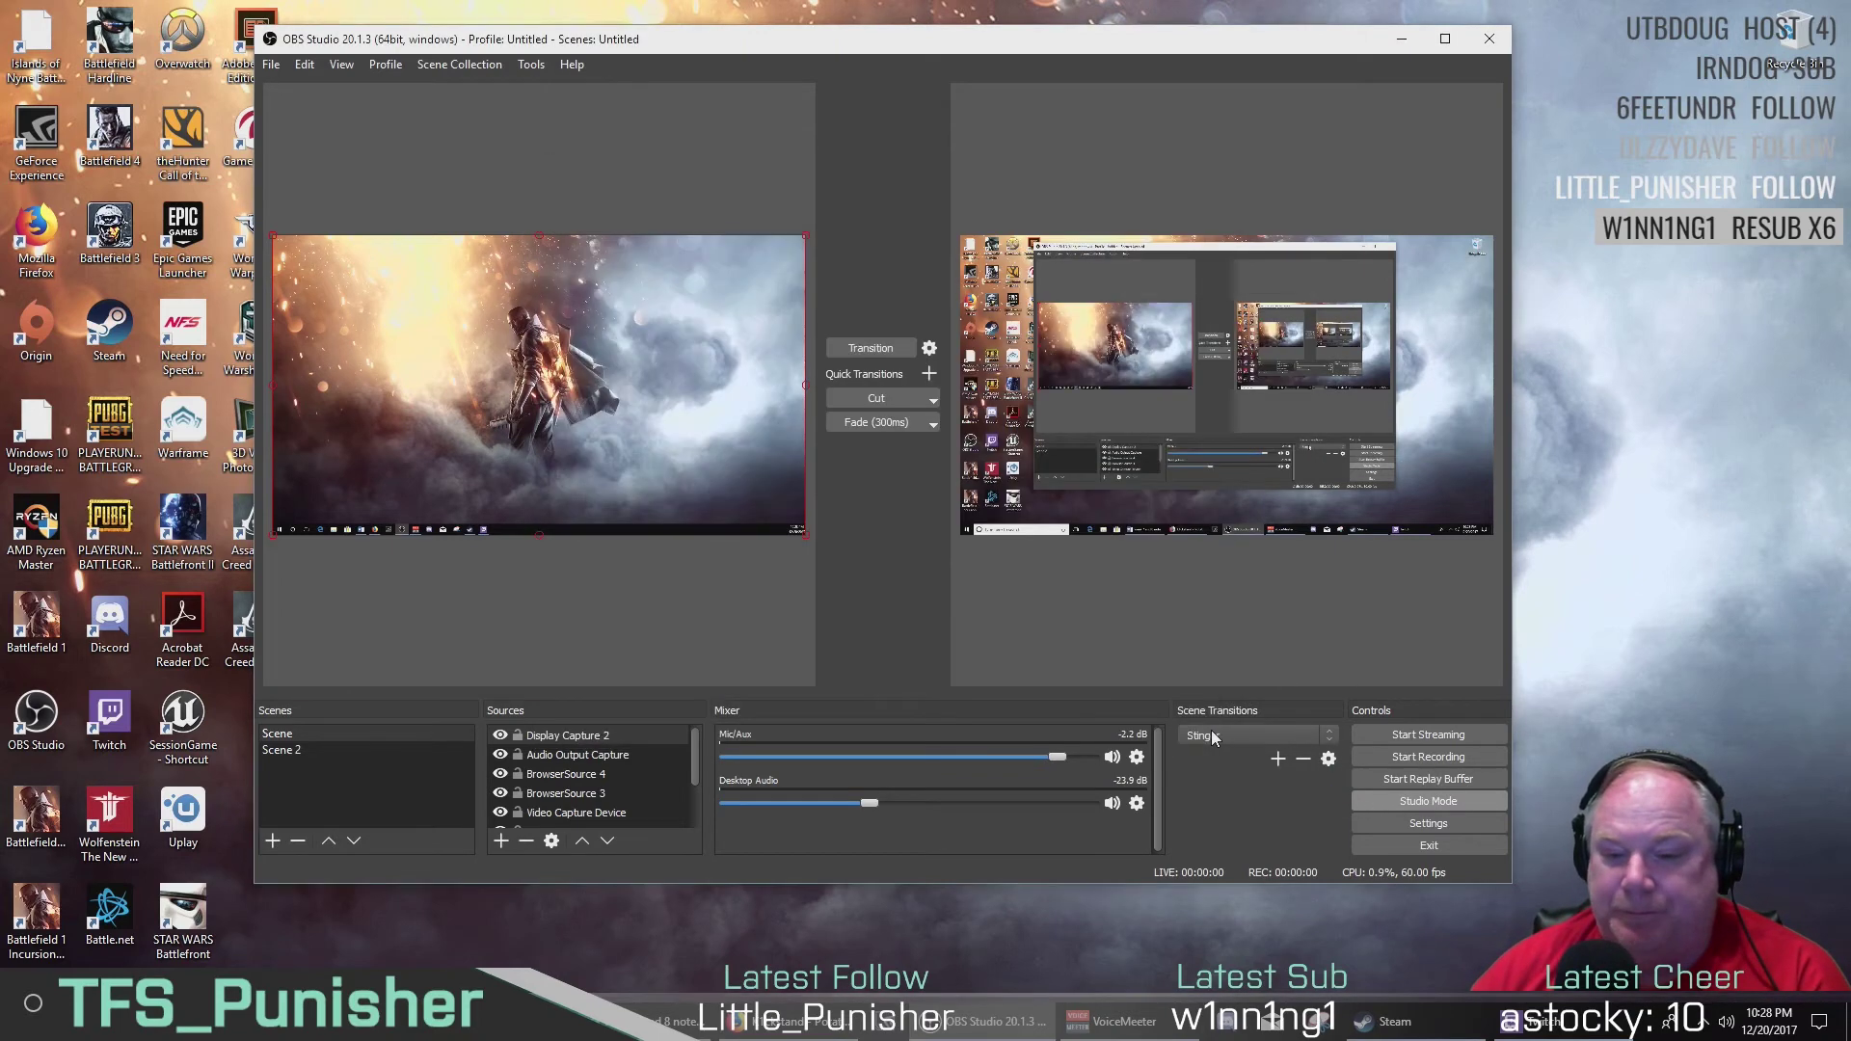
left_click(928, 374)
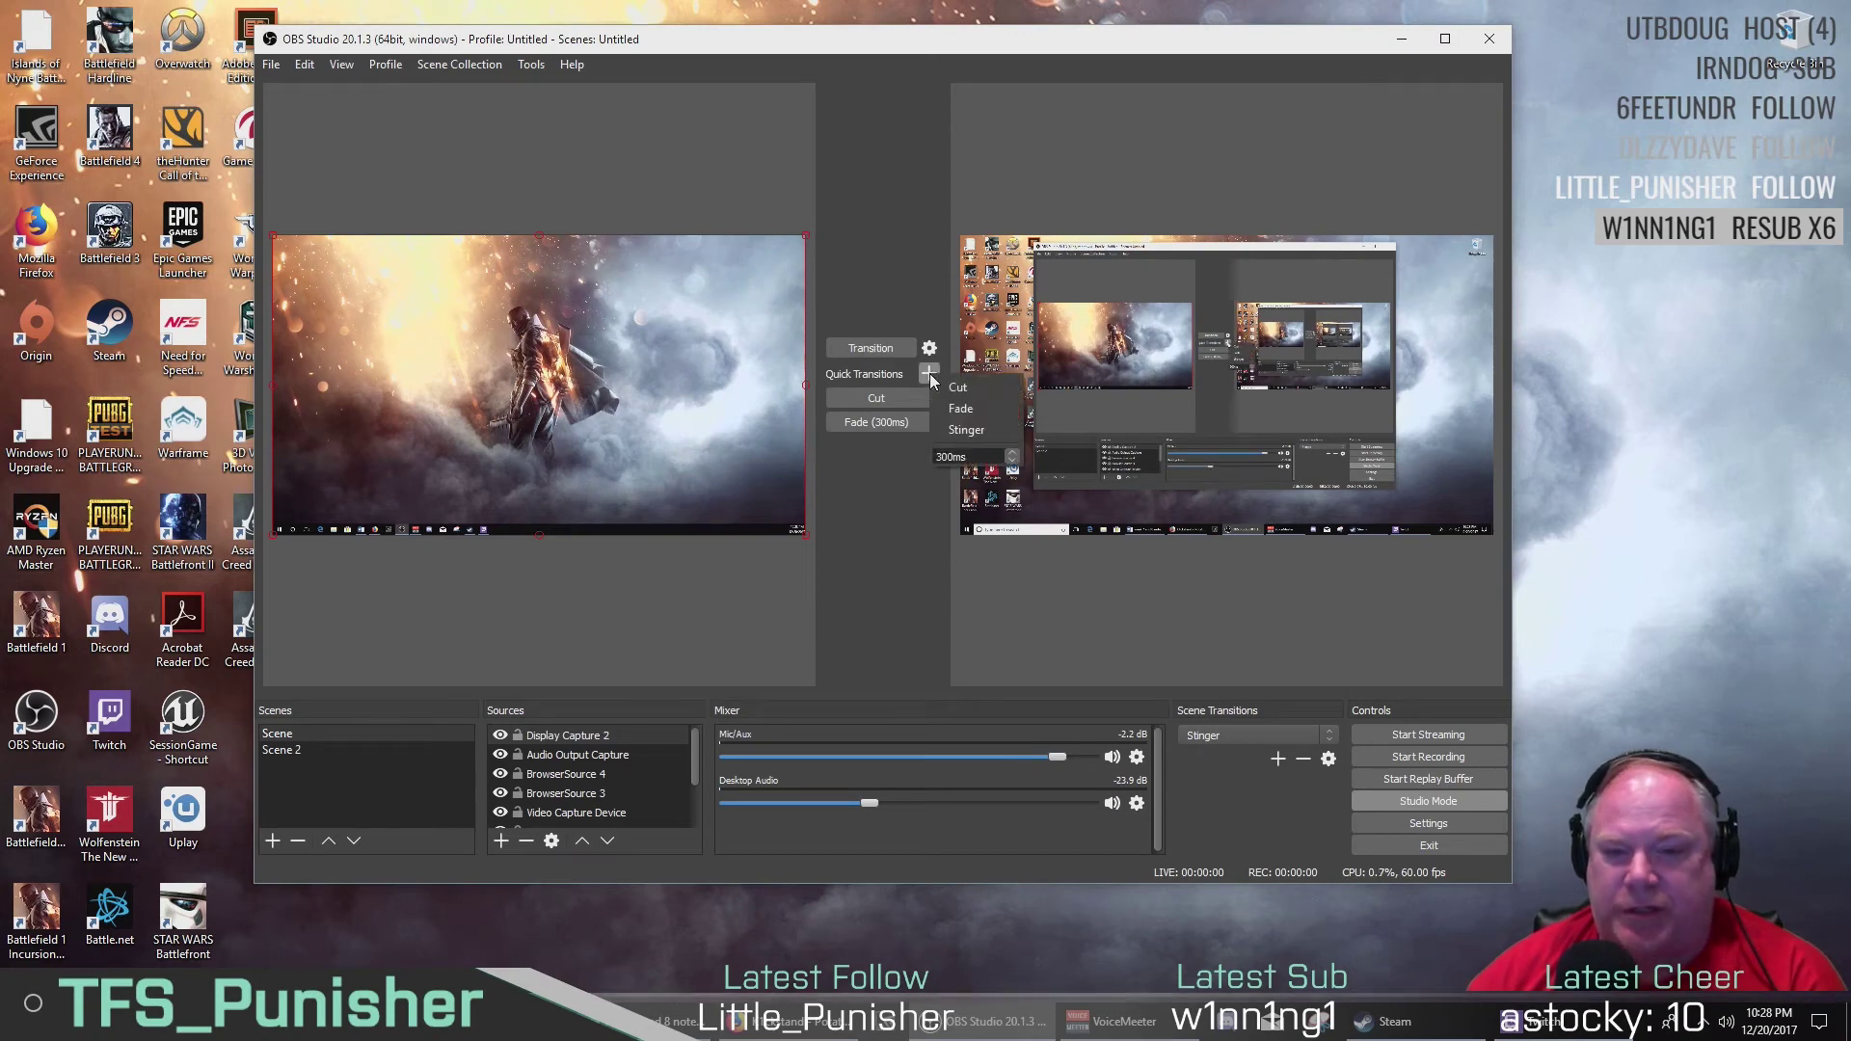
left_click(966, 430)
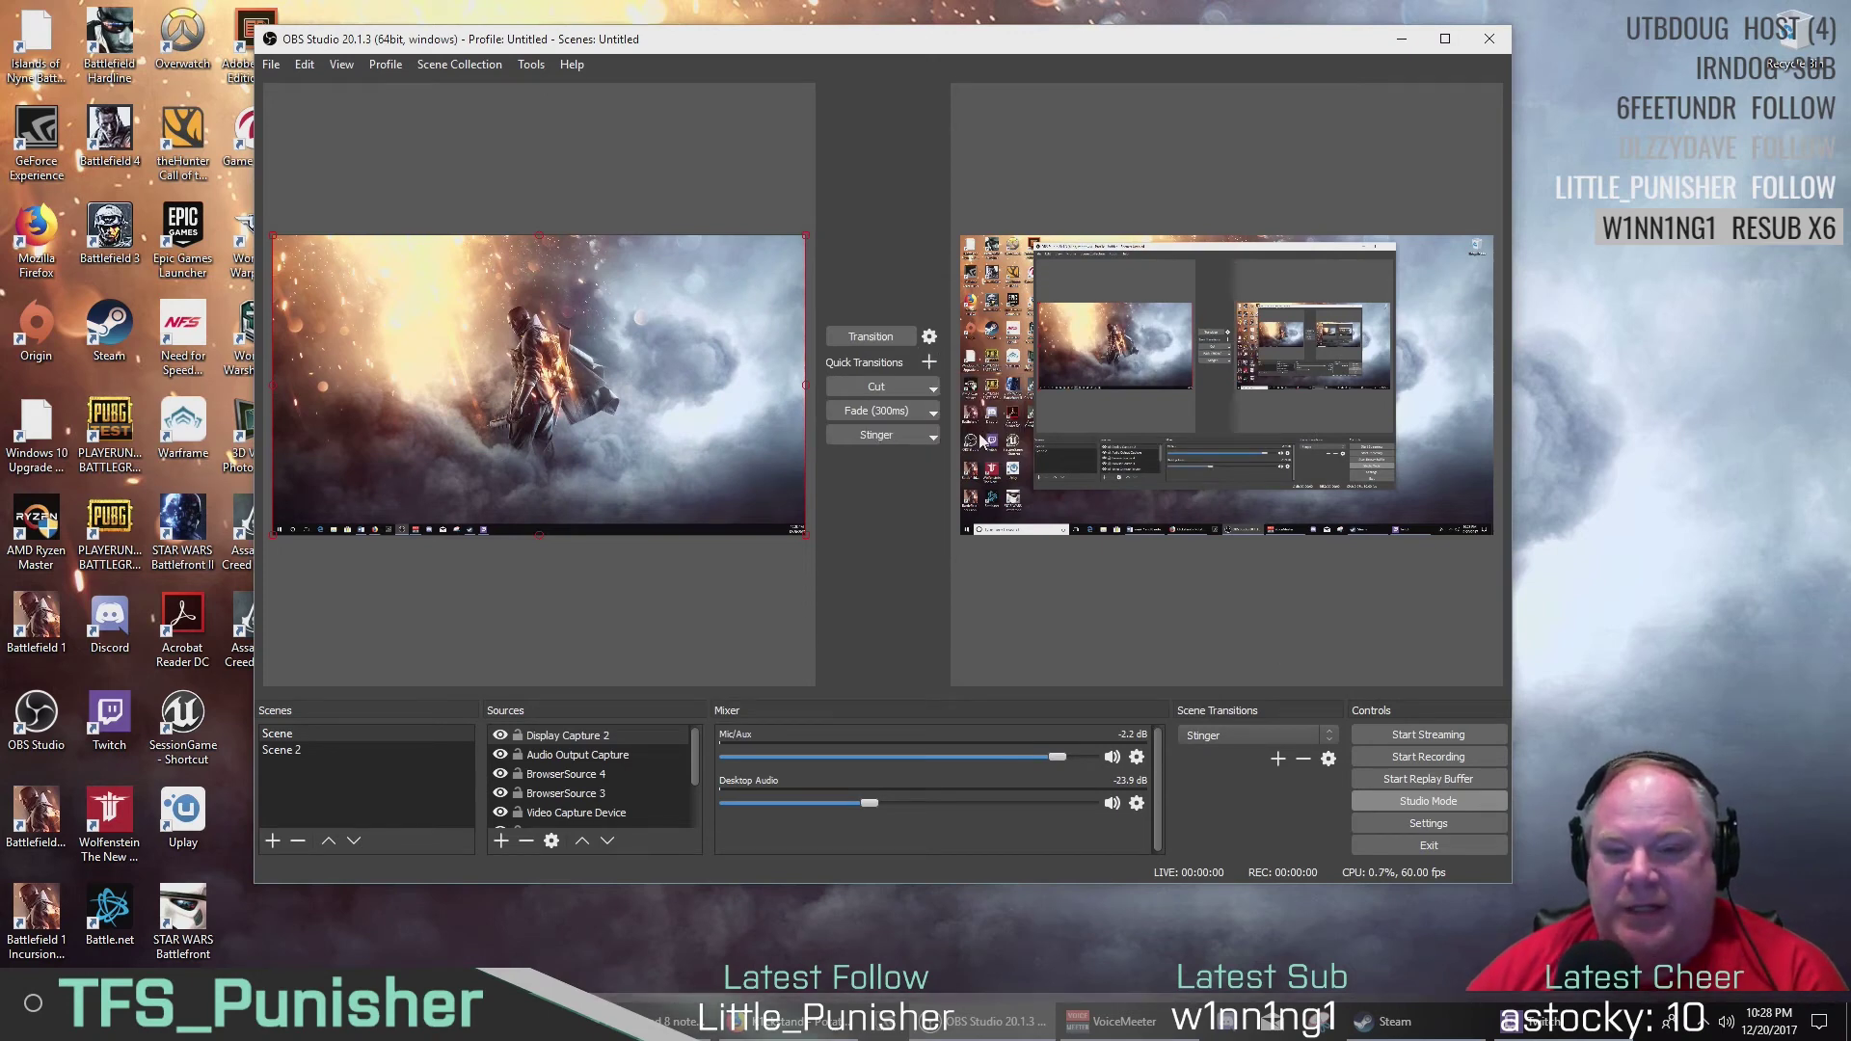
left_click(873, 437)
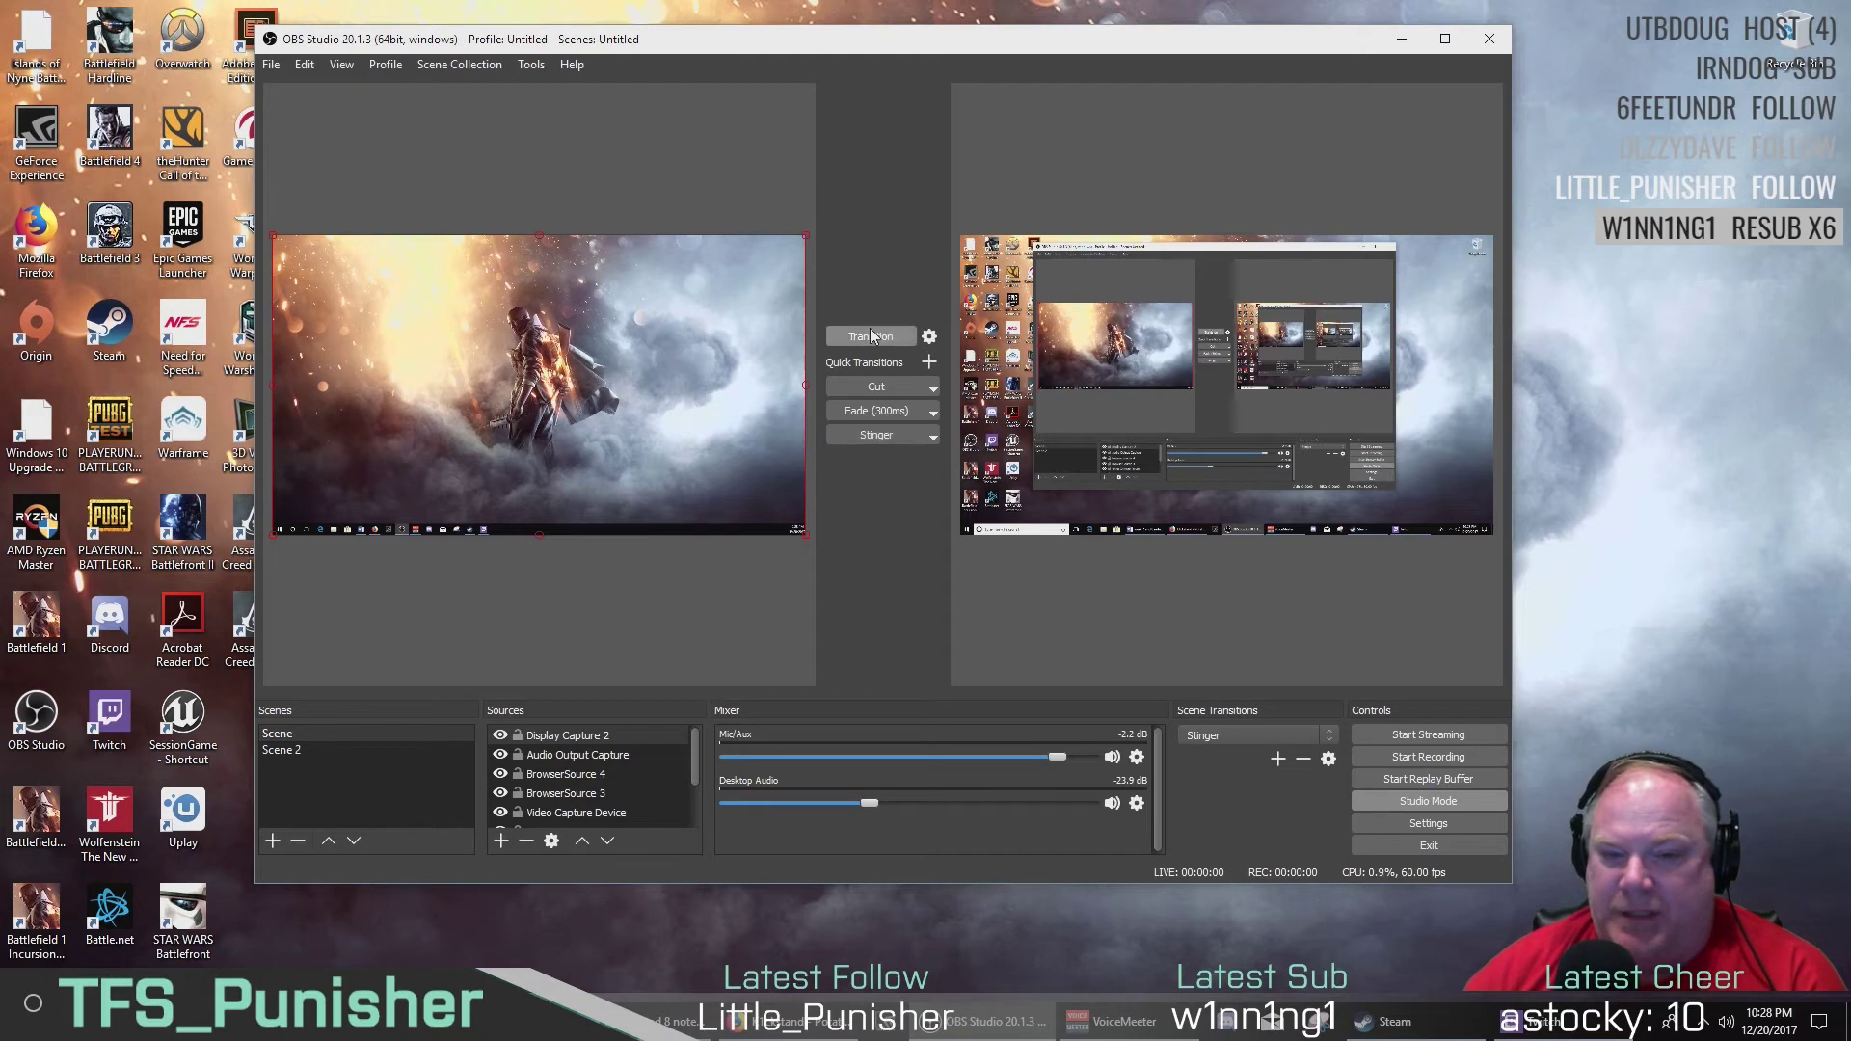
left_click(866, 436)
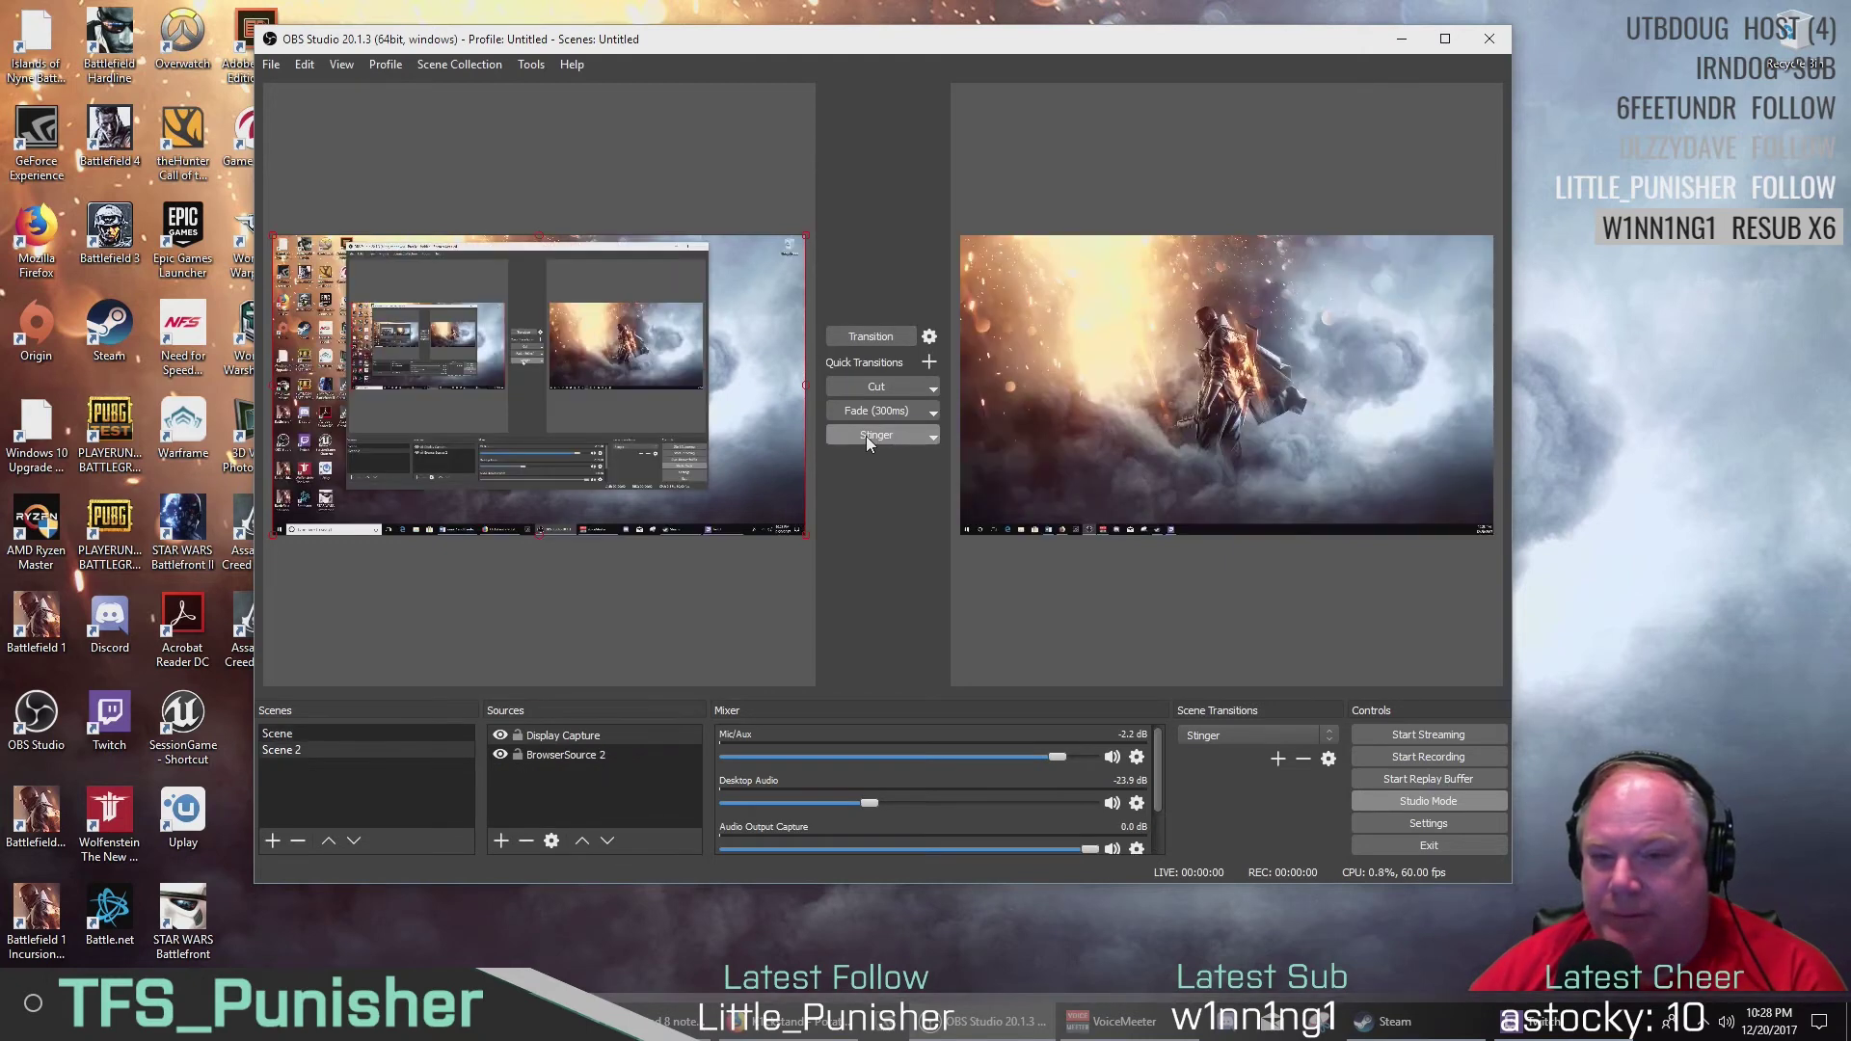
left_click(866, 436)
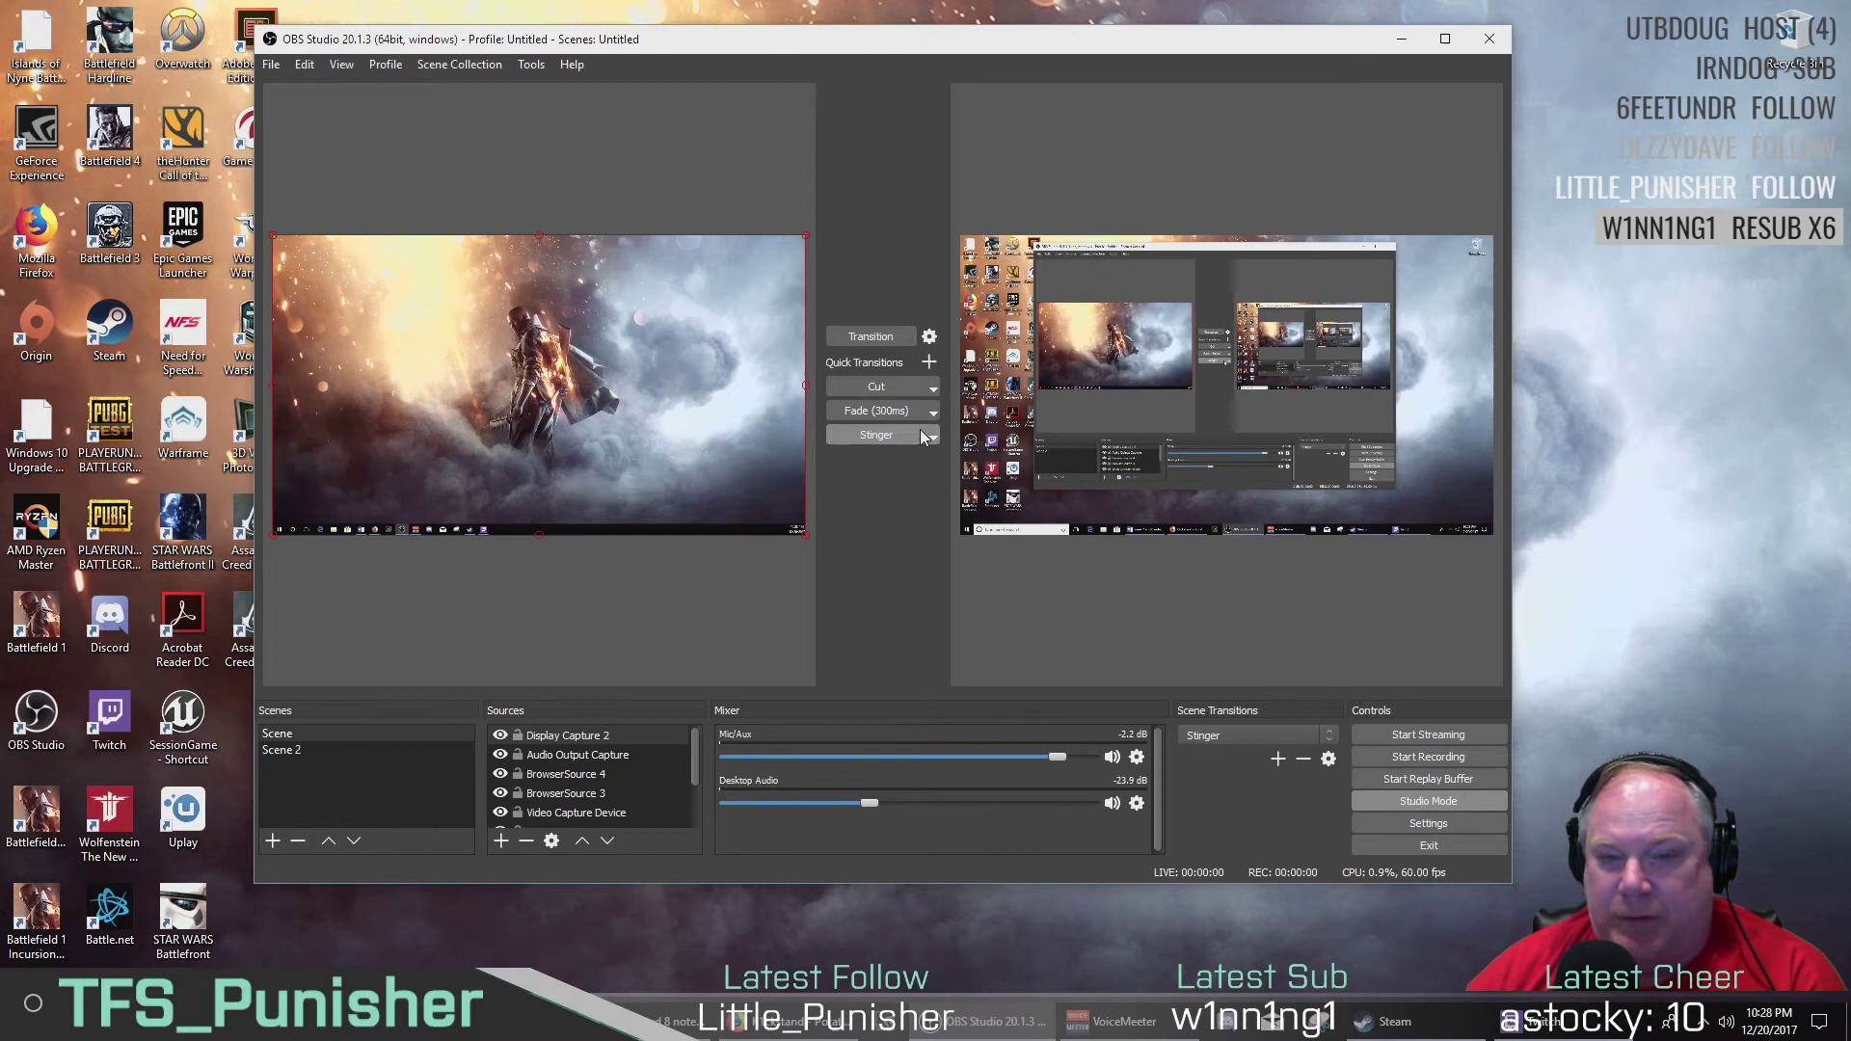
left_click(932, 436)
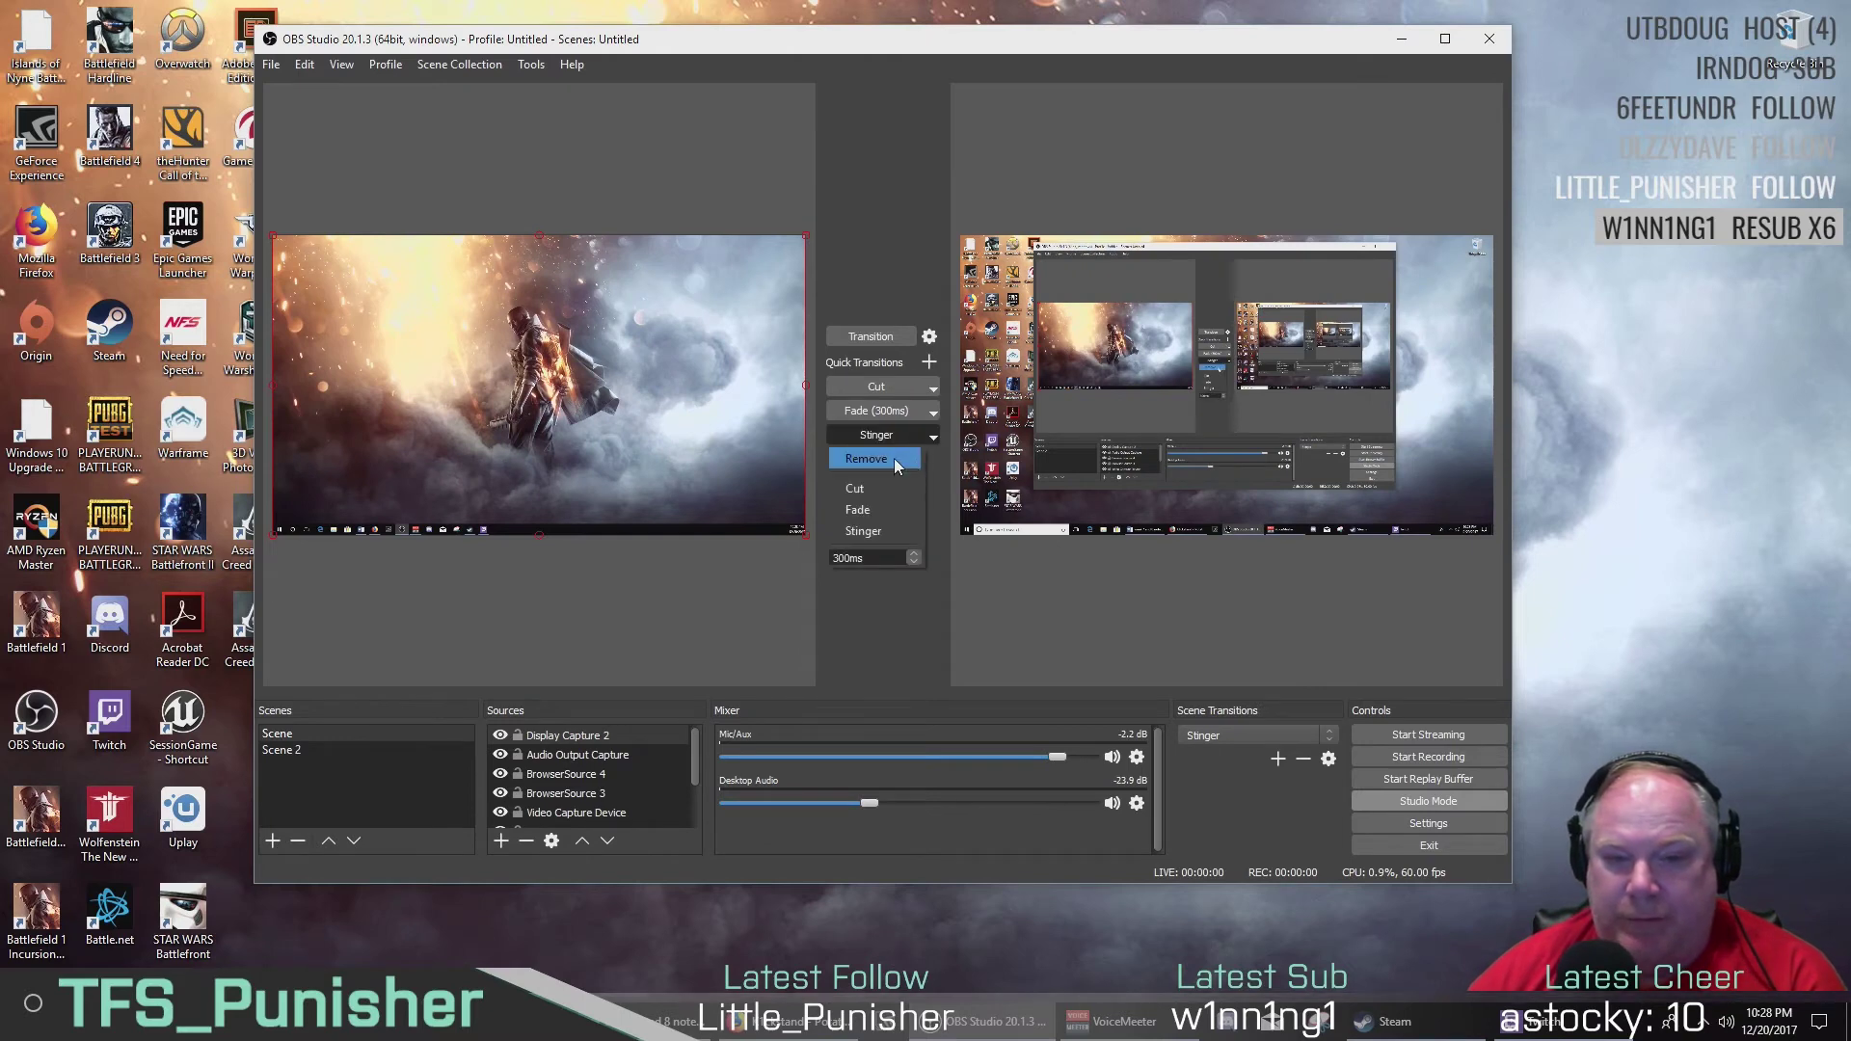
left_click(894, 459)
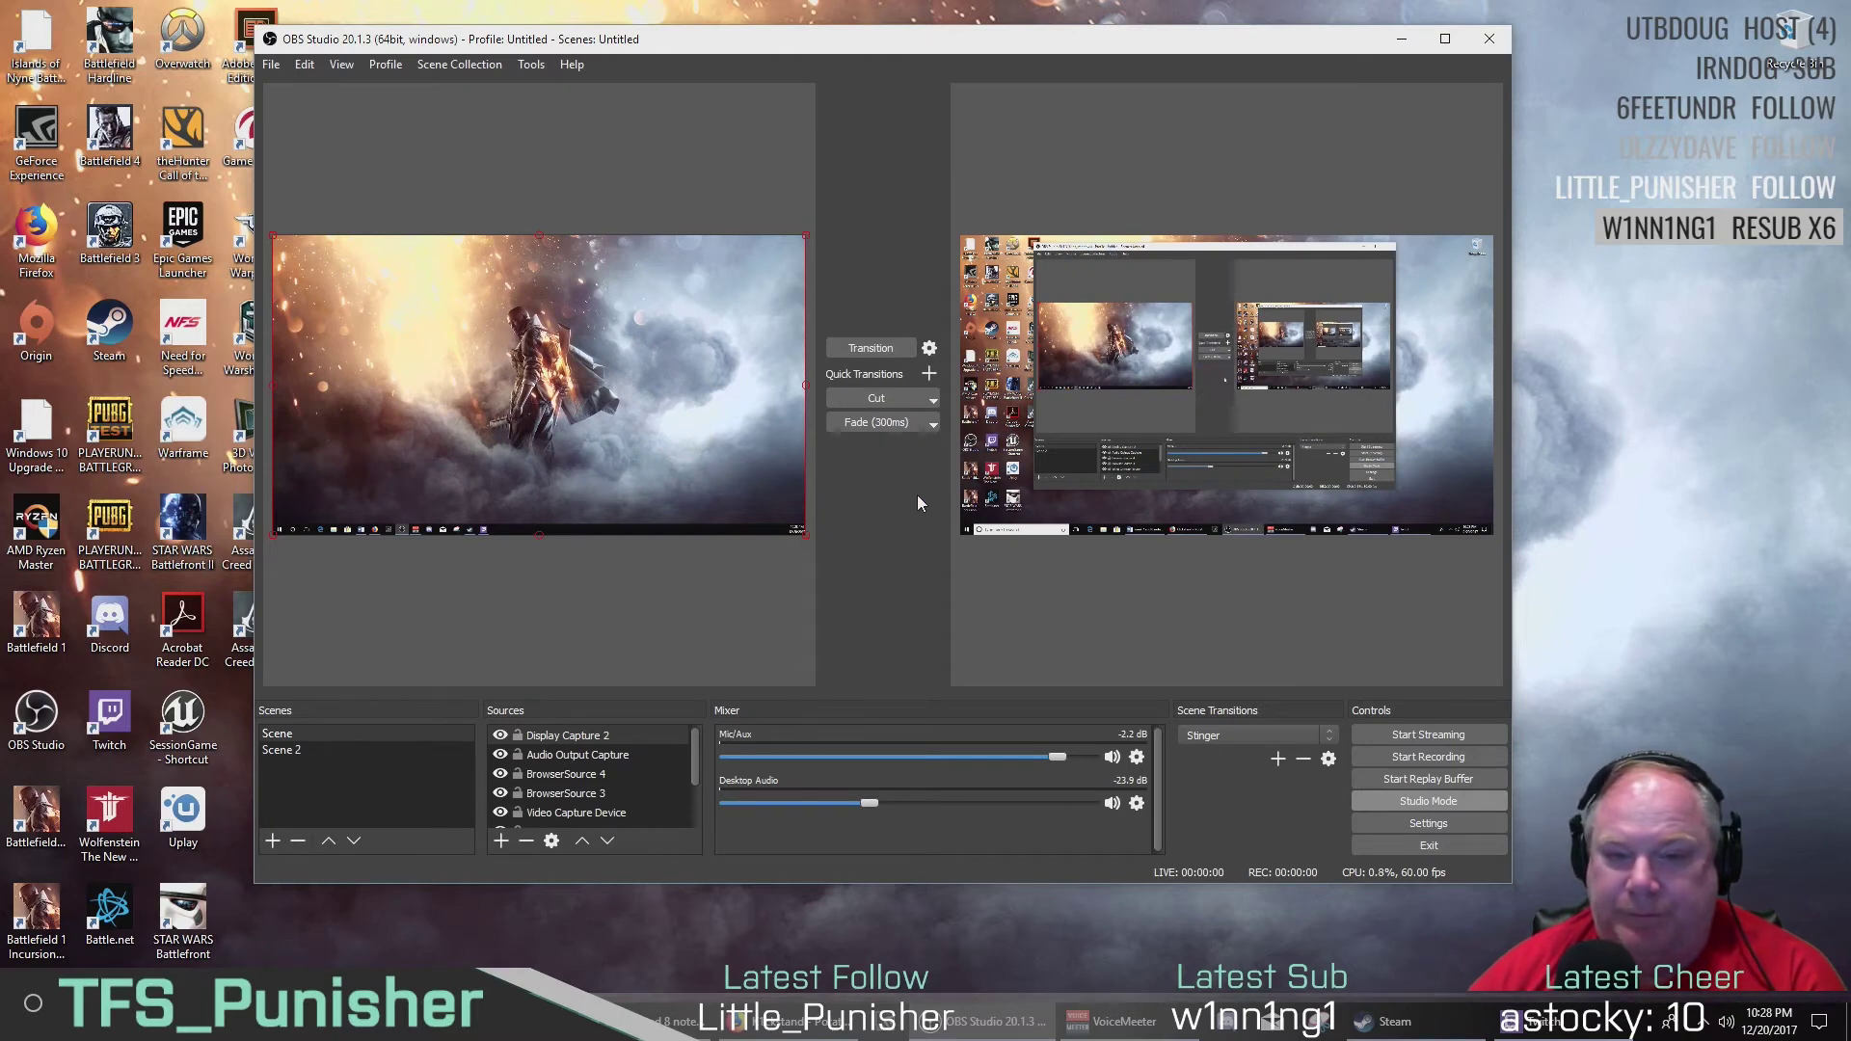